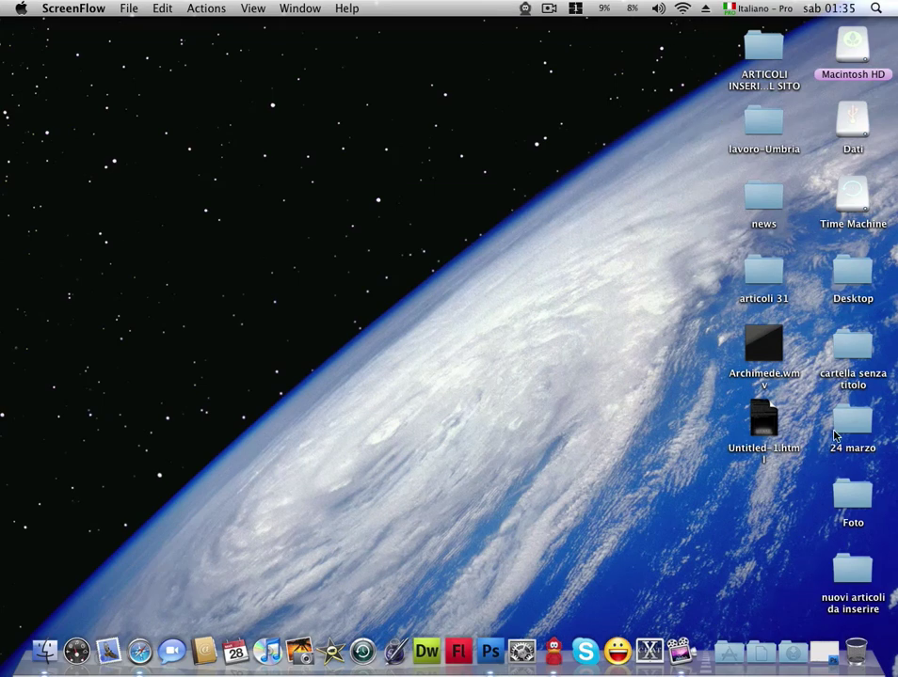
Step: Restore the minimized portrait photo document from the Dock
left_click(814, 640)
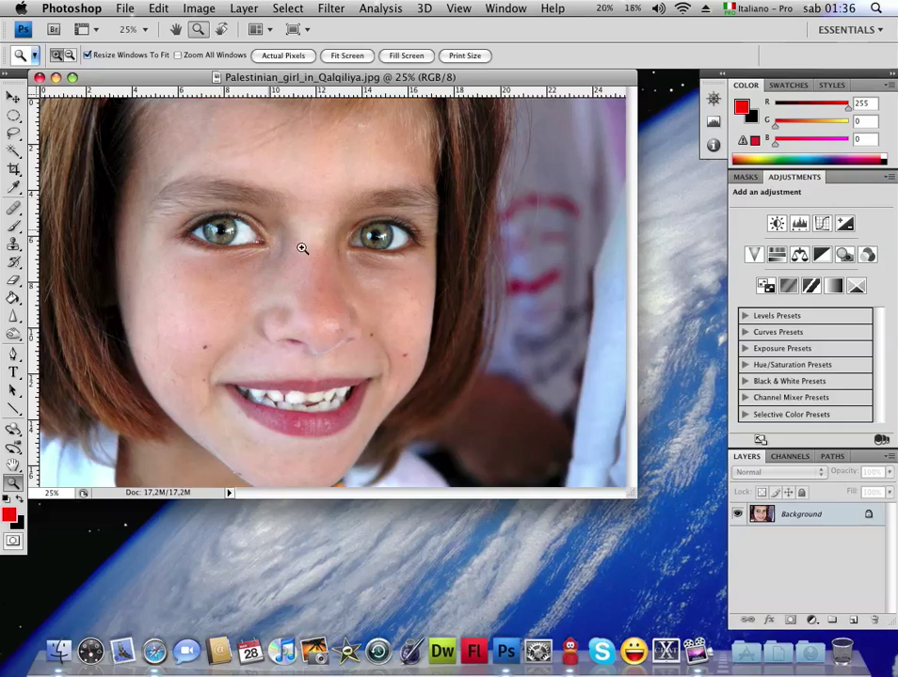
Step: Add an empty layer in Hue blend mode above the photo and zoom in on the left eye
left_click_drag(432, 83, 479, 79)
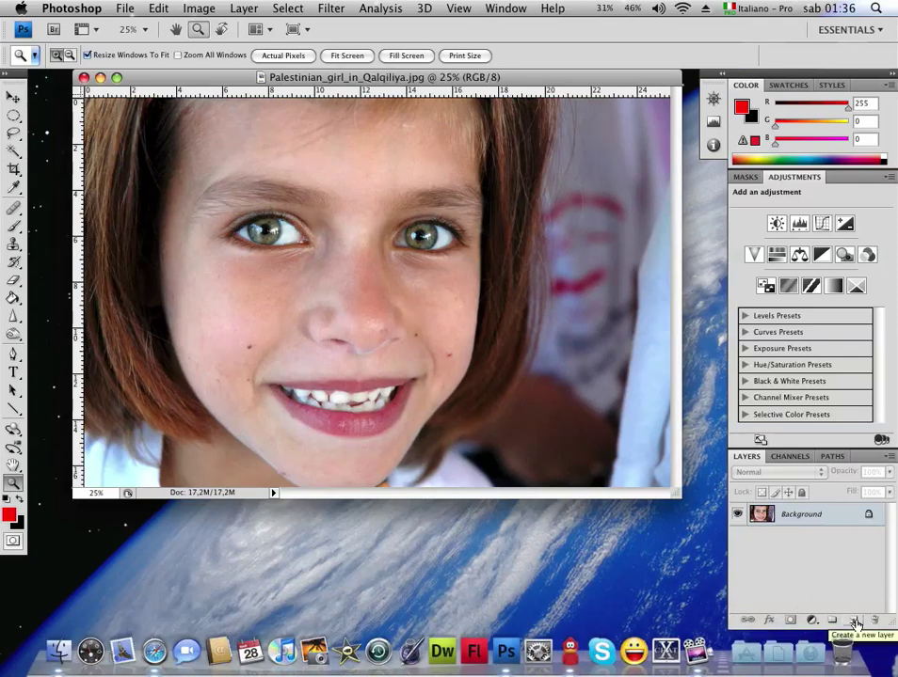
left_click(242, 7)
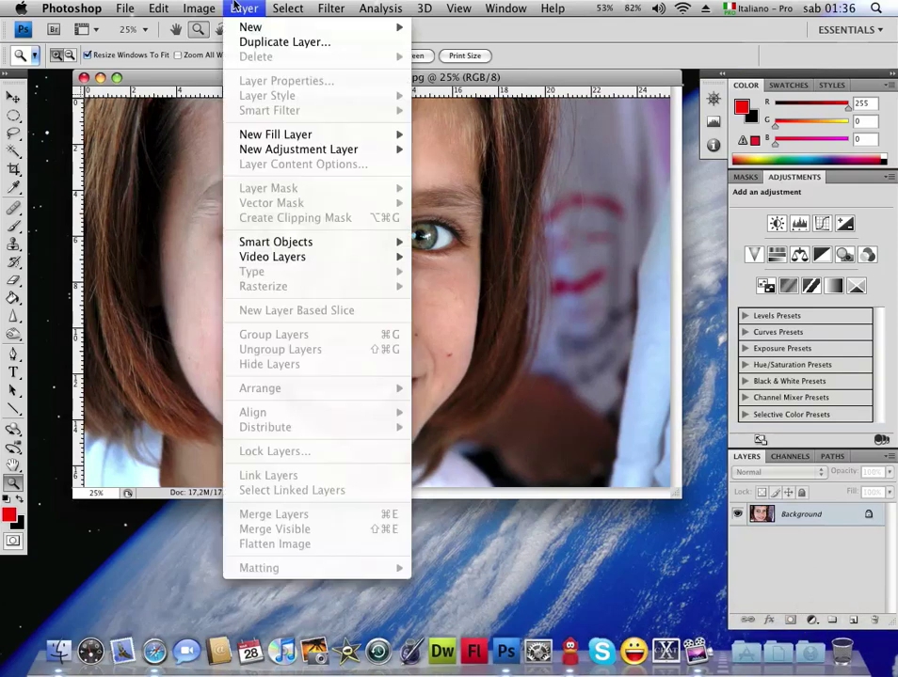
mouse_move(282, 27)
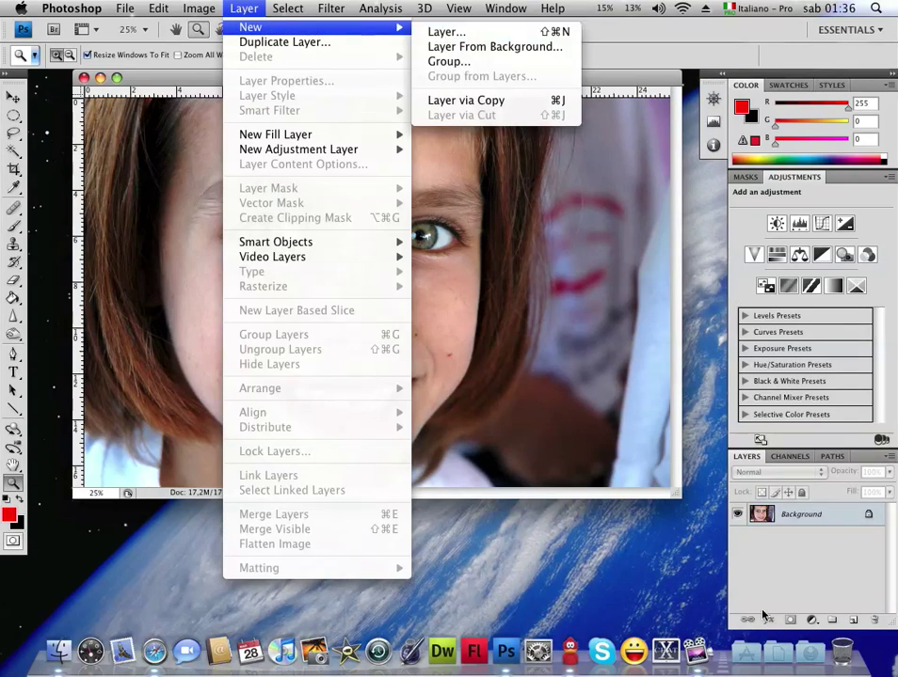
left_click(786, 594)
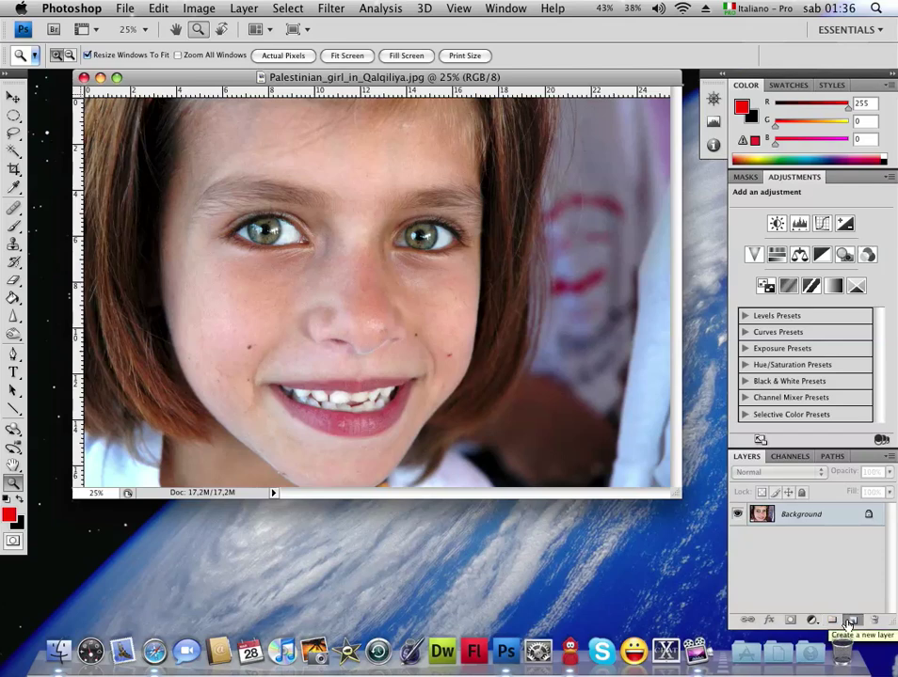
left_click(850, 625)
left_click(797, 472)
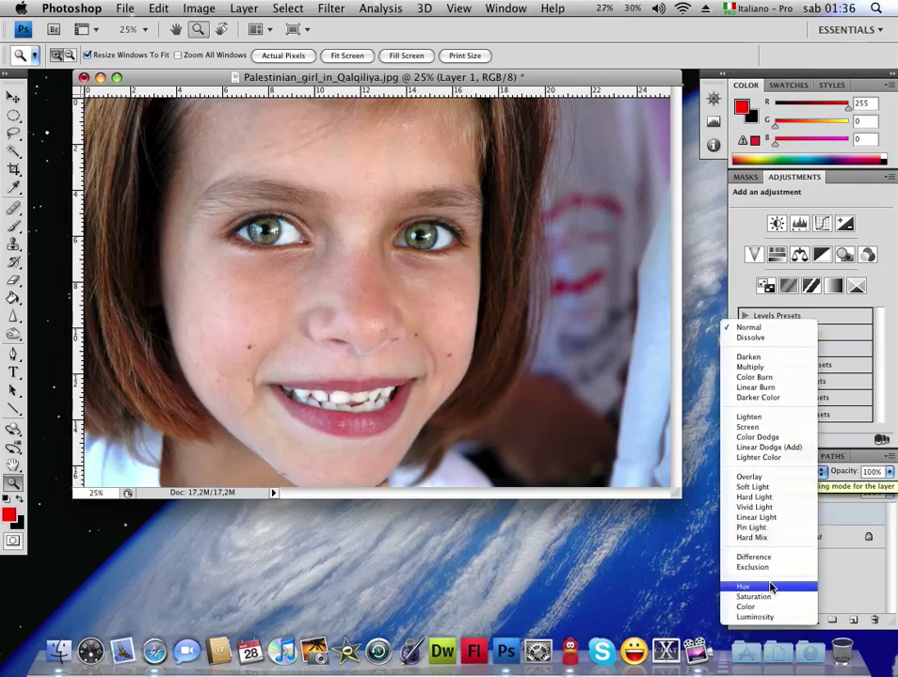
left_click(770, 588)
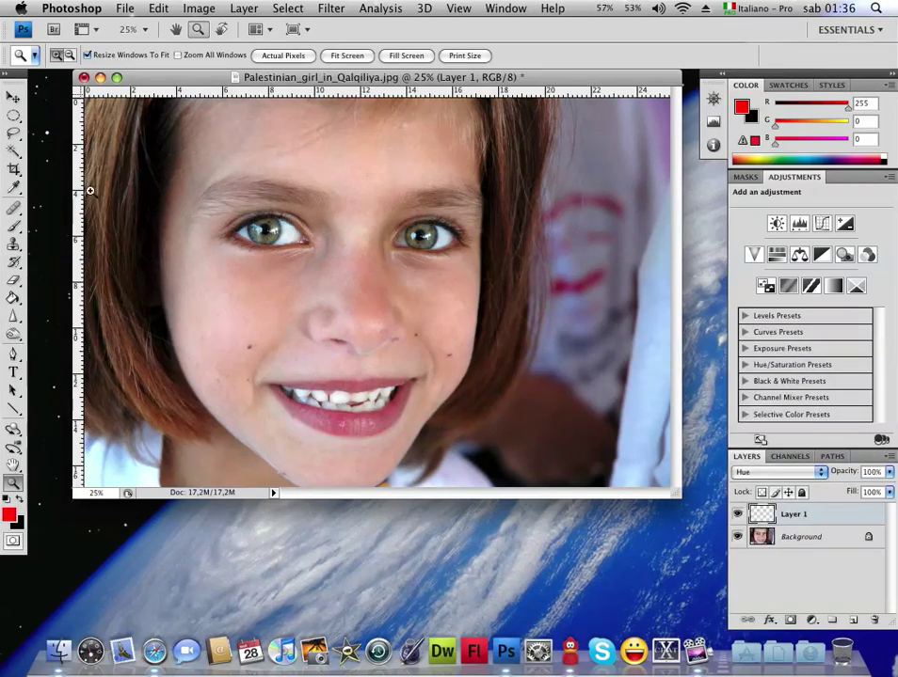
left_click_drag(235, 196, 284, 262)
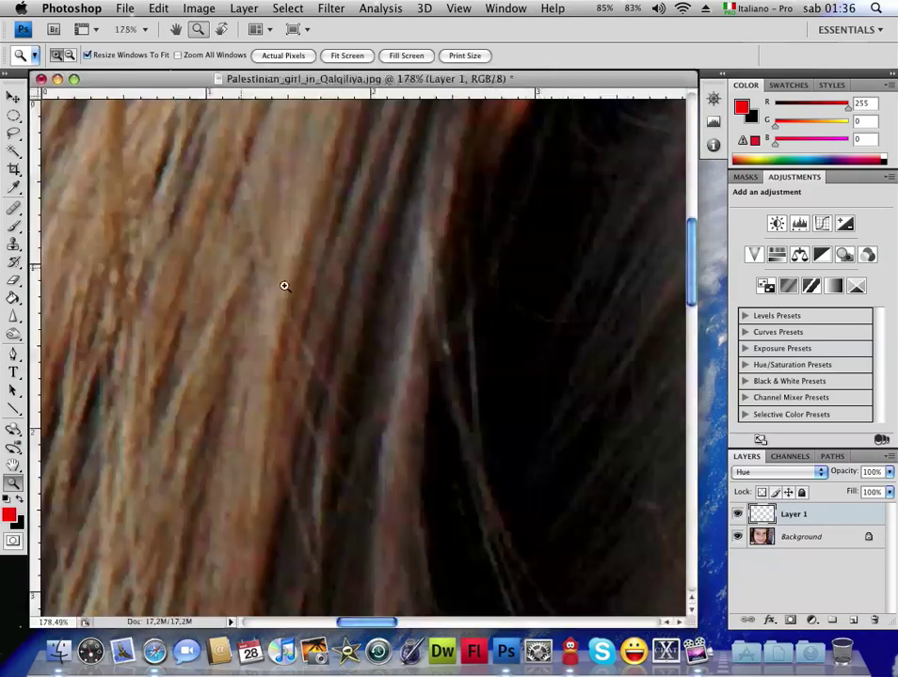
Step: Choose the Brush and set the foreground colour to a slightly desaturated bright magenta
left_click(13, 226)
left_click(9, 516)
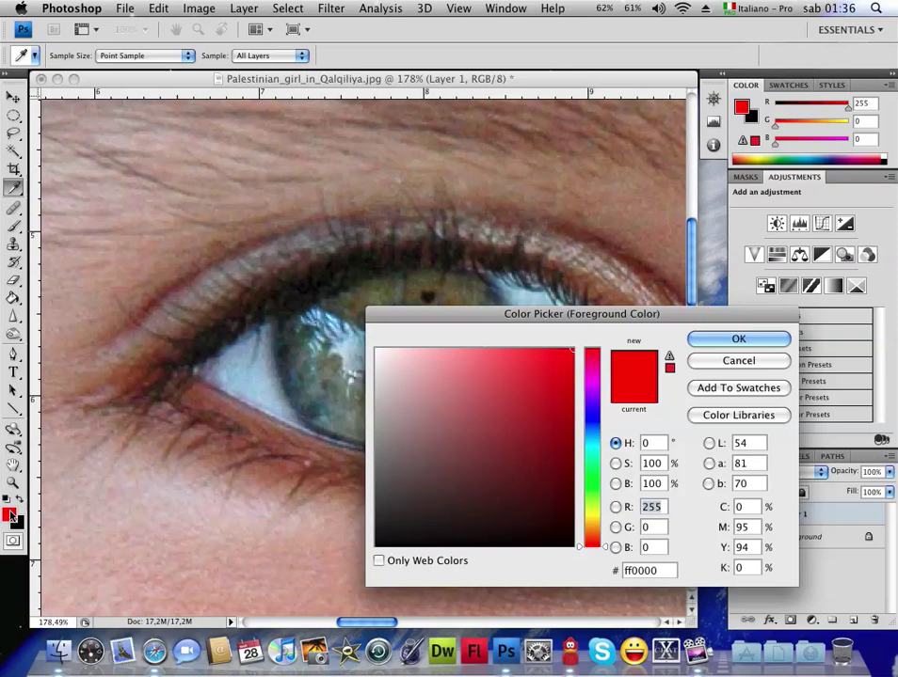
left_click(591, 440)
mouse_move(591, 441)
left_mouse_down()
mouse_move(593, 375)
mouse_move(598, 386)
left_mouse_up()
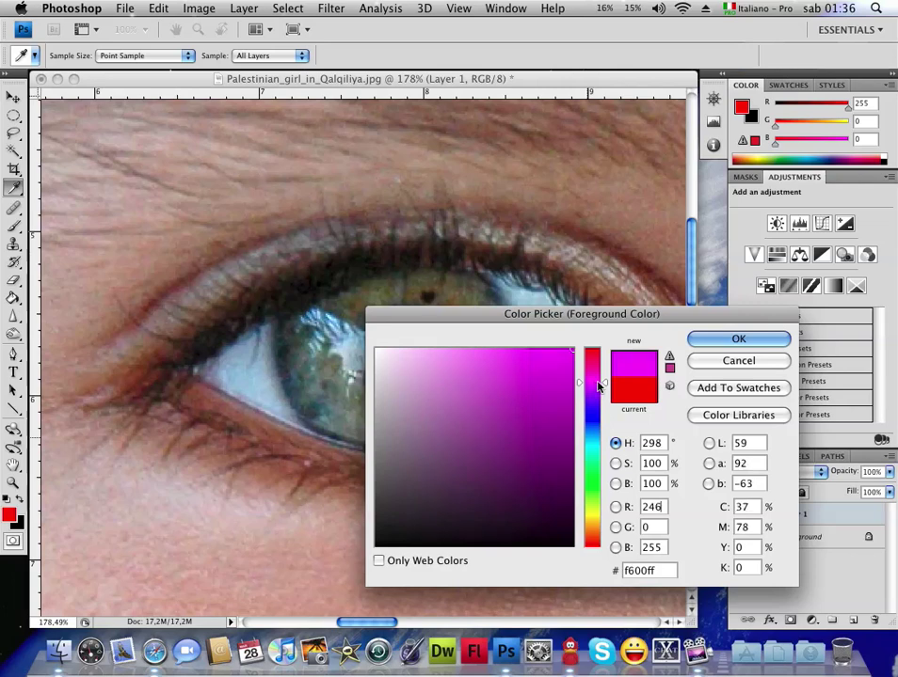
mouse_move(559, 351)
left_mouse_down()
mouse_move(511, 351)
mouse_move(536, 349)
left_mouse_up()
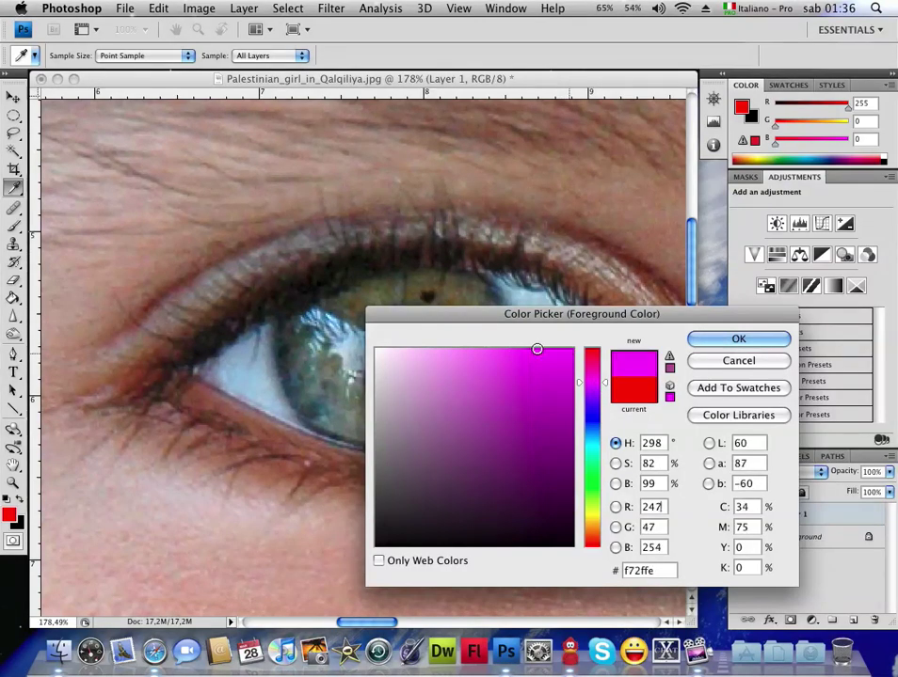
left_click(699, 343)
key("b")
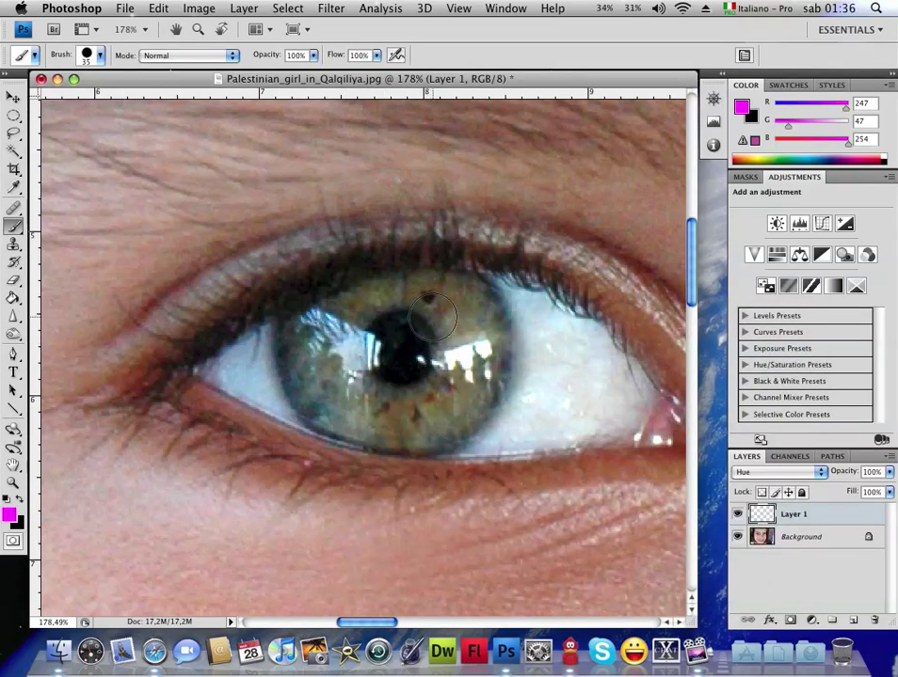
Step: Paint magenta over the left iris, then scroll over and cover the right iris
mouse_move(440, 306)
left_mouse_down()
mouse_move(464, 293)
mouse_move(338, 311)
mouse_move(305, 330)
mouse_move(292, 357)
mouse_move(320, 408)
mouse_move(442, 431)
mouse_move(476, 414)
mouse_move(497, 386)
mouse_move(447, 301)
mouse_move(381, 292)
mouse_move(320, 315)
mouse_move(346, 343)
mouse_move(487, 333)
mouse_move(334, 378)
left_mouse_up()
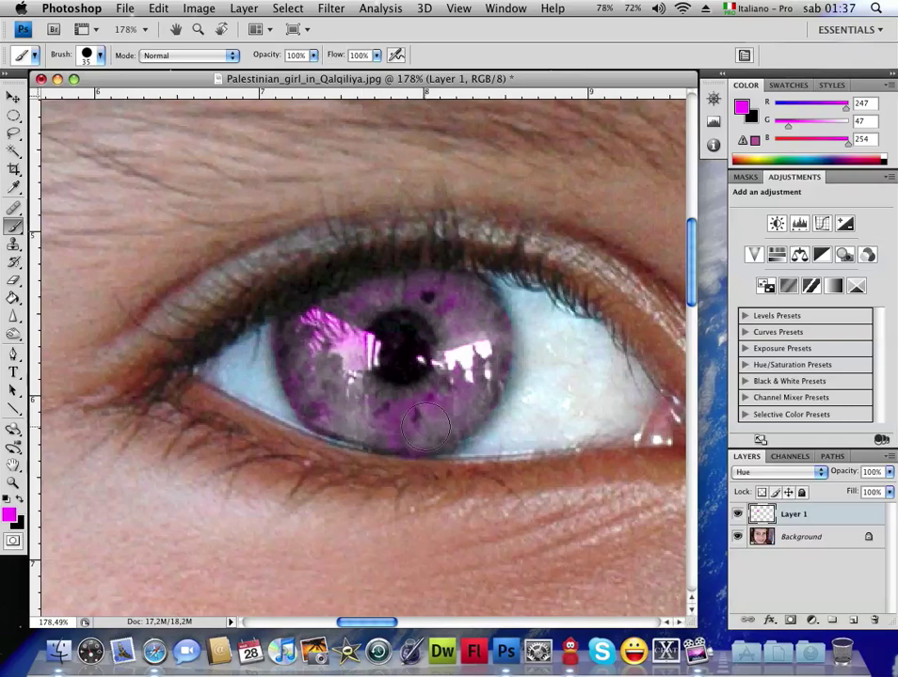
scroll(235, 423, "right", 5)
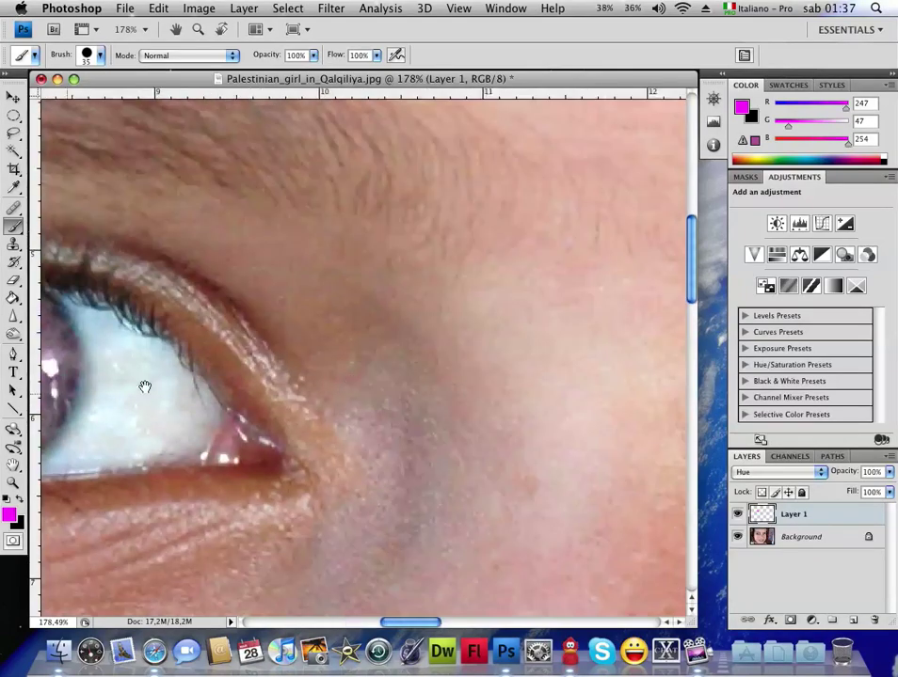
scroll(282, 381, "right", 5)
scroll(311, 369, "right", 4)
mouse_move(356, 371)
left_mouse_down()
mouse_move(341, 341)
mouse_move(290, 349)
mouse_move(275, 378)
mouse_move(276, 406)
mouse_move(330, 450)
left_mouse_up()
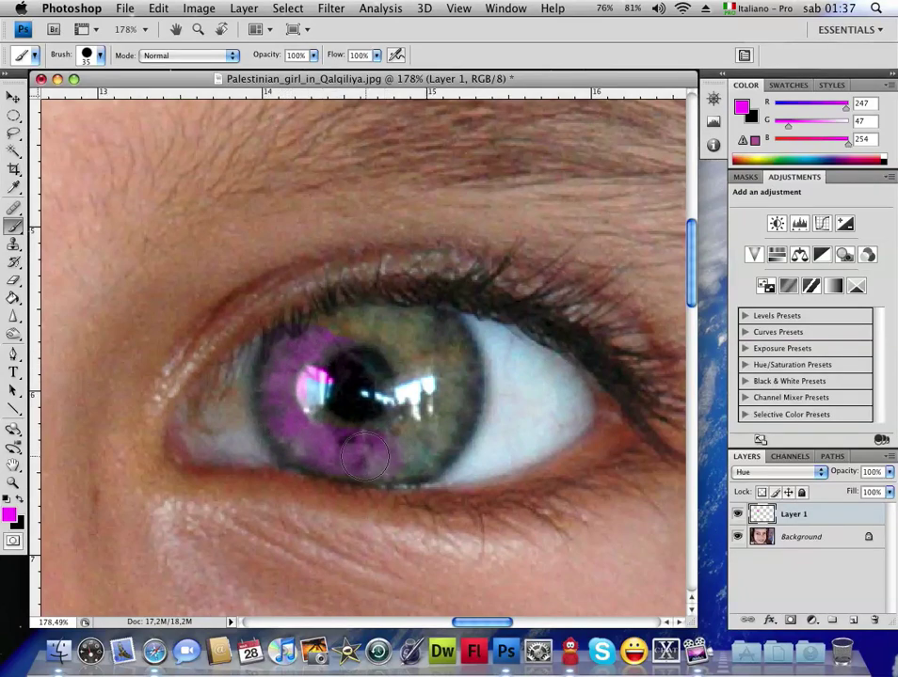
mouse_move(423, 461)
left_mouse_down()
mouse_move(452, 411)
mouse_move(415, 343)
left_mouse_up()
left_click_drag(326, 335, 346, 407)
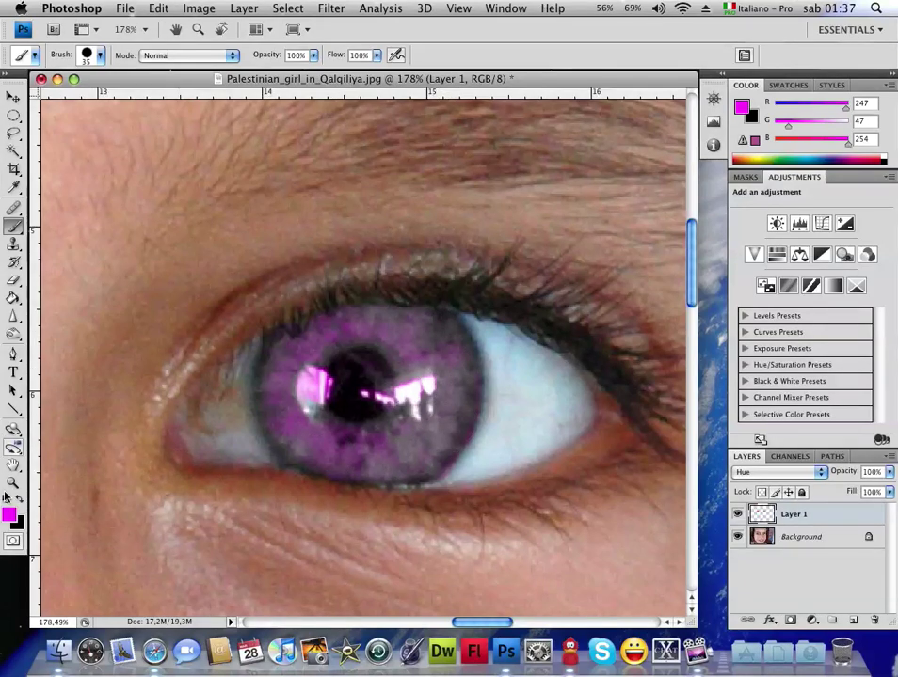
Step: Zoom in on both eyes and toggle the magenta layer on and off to compare
left_click(14, 484)
left_click(347, 54)
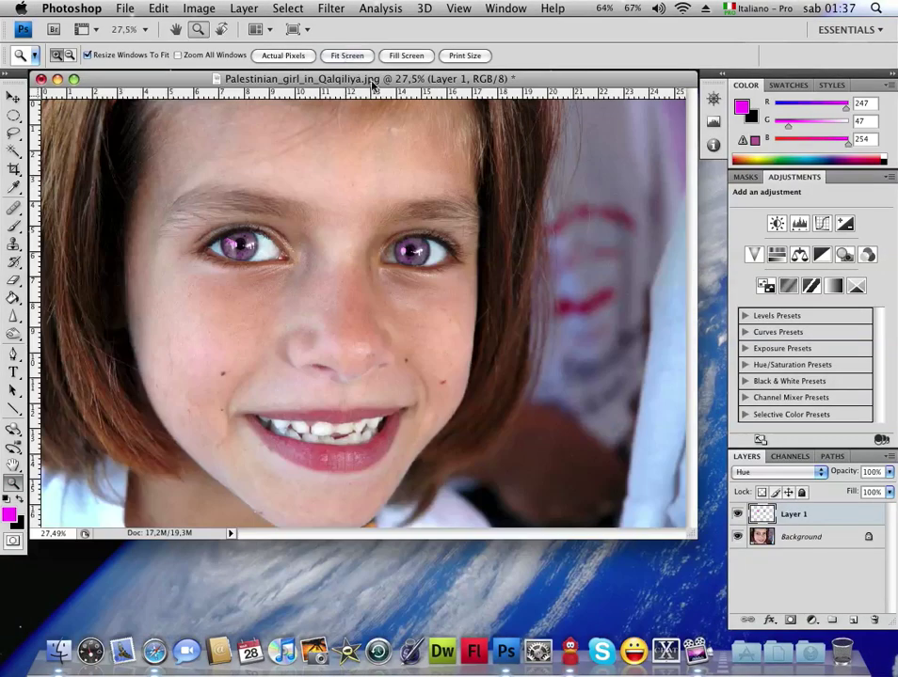
left_click_drag(286, 270, 156, 317)
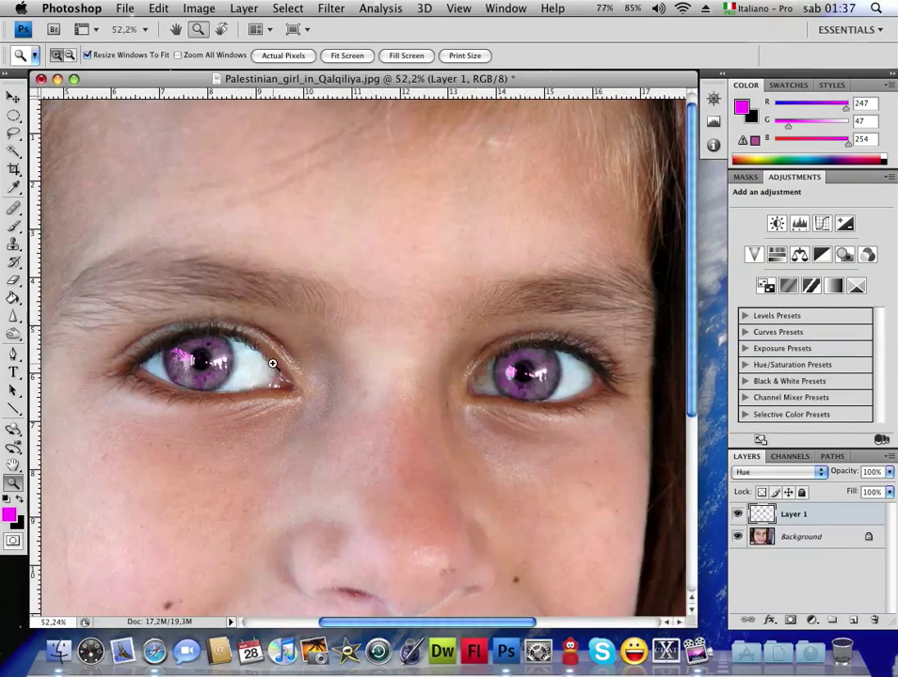
left_click(738, 515)
left_click(738, 515)
left_click(738, 514)
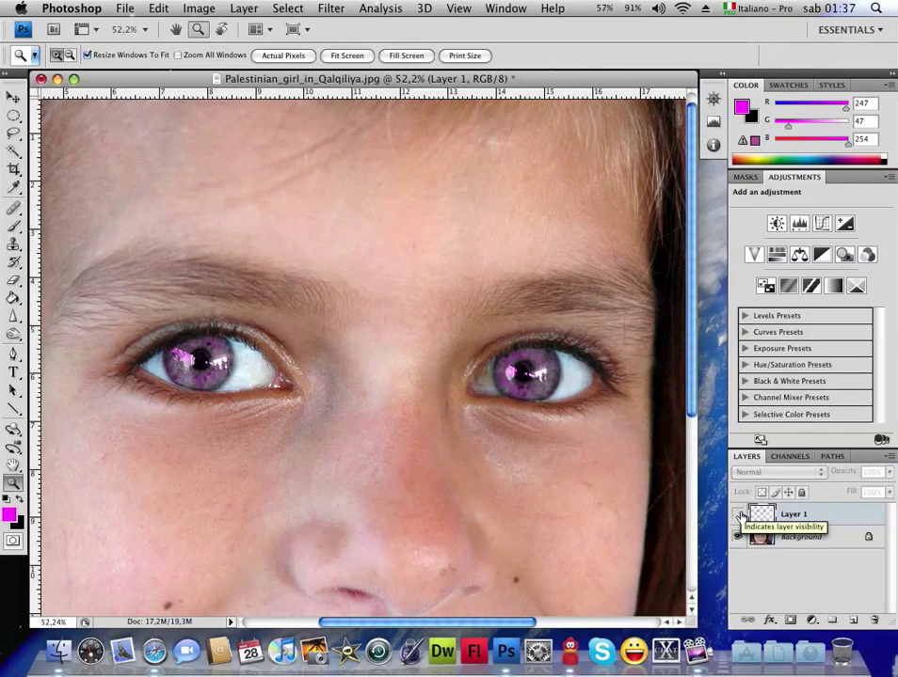
left_click(738, 515)
Step: Delete the magenta Hue layer and open the foreground colour picker
left_click(738, 514)
right_click(845, 514)
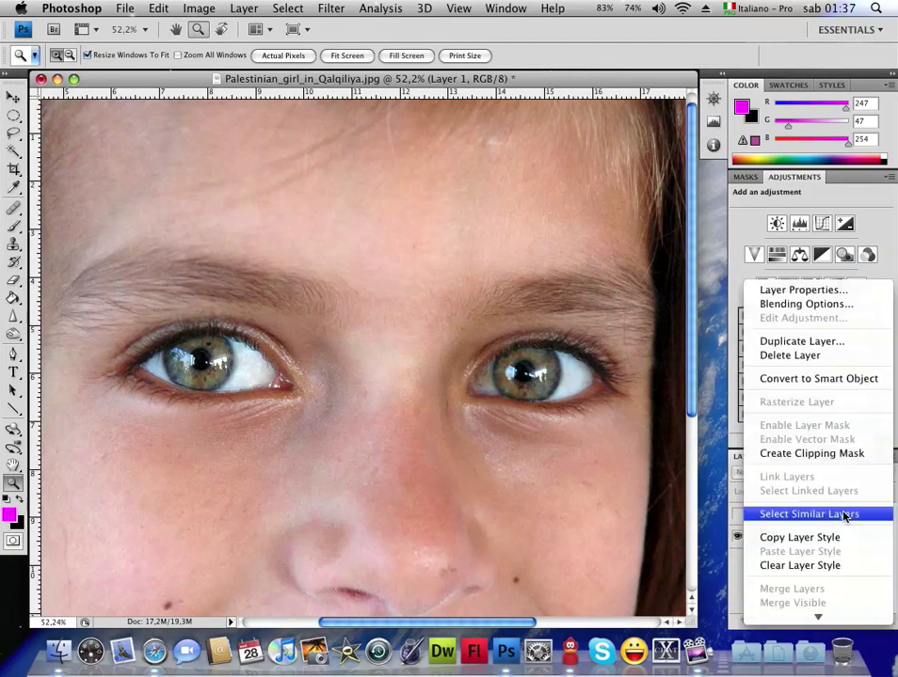
left_click(791, 355)
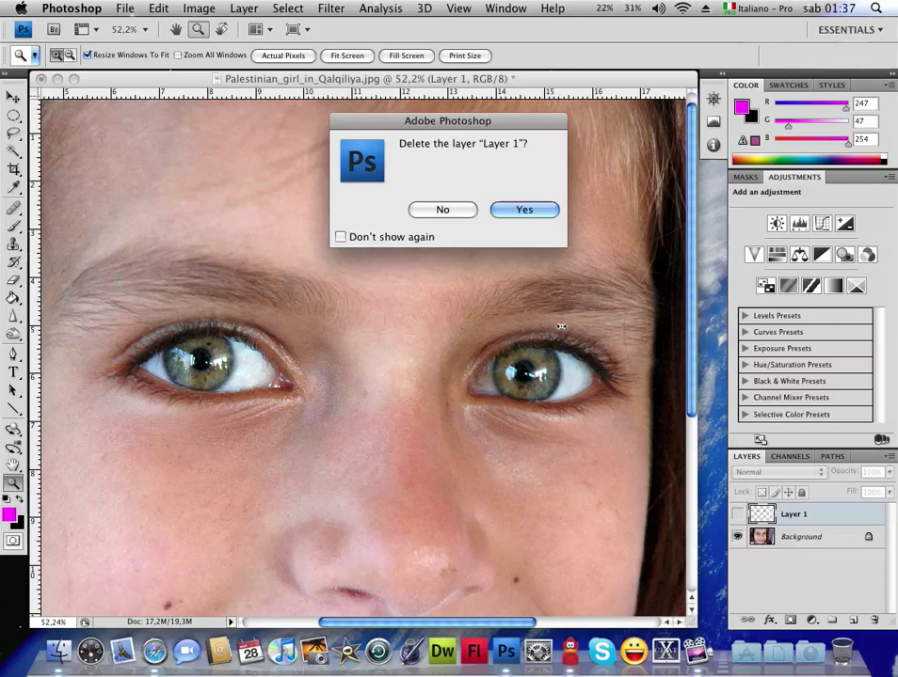
left_click(528, 211)
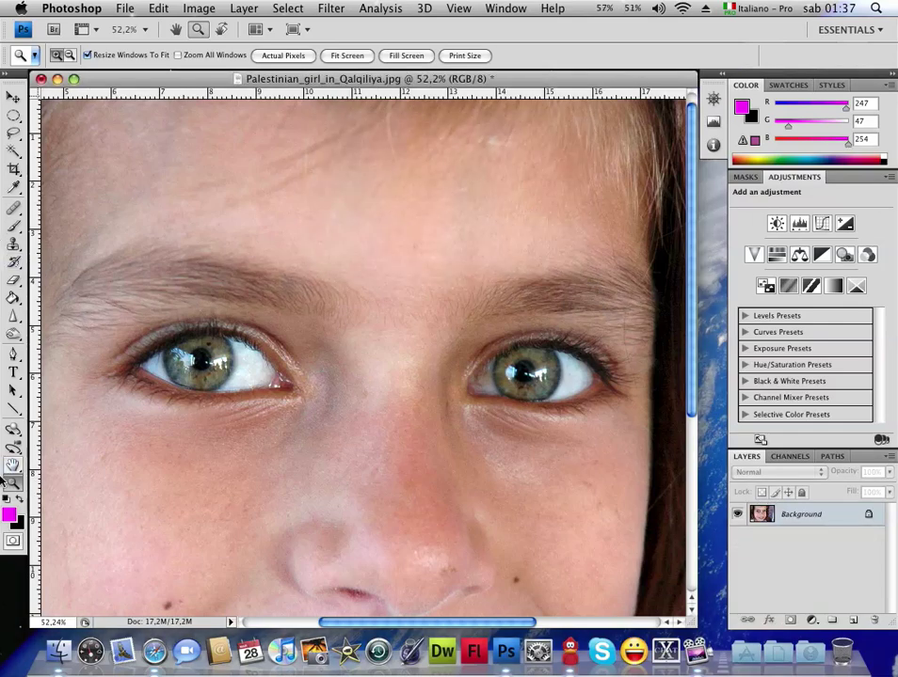
key("i")
left_click(9, 514)
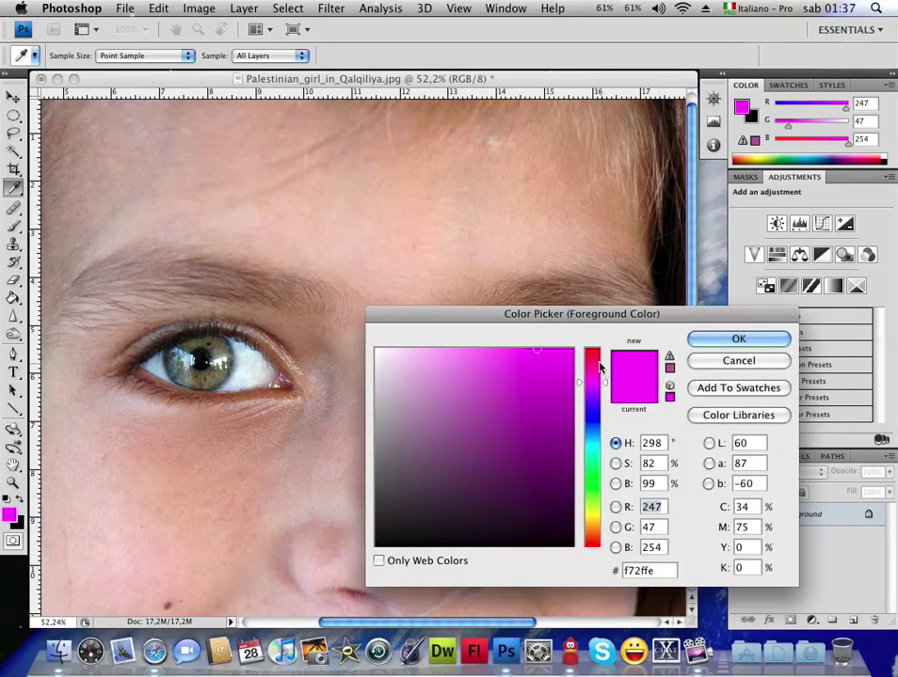
Step: Set the foreground colour to pure red
left_click_drag(592, 365, 592, 350)
left_click(574, 349)
left_click(715, 342)
Step: Enter Quick Mask mode and zoom in closely on the left eye
key("z")
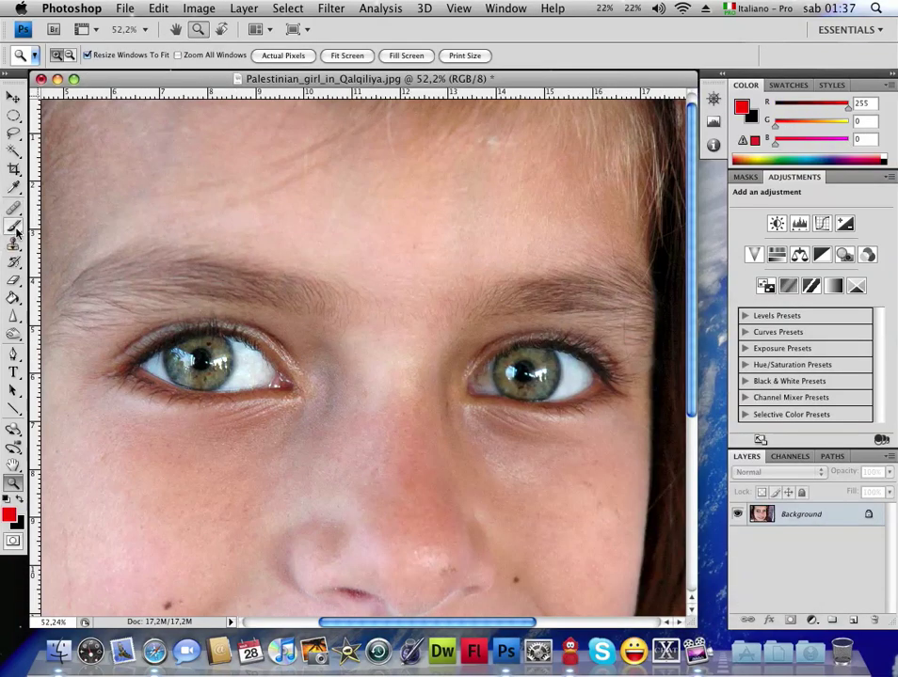
left_click(14, 226)
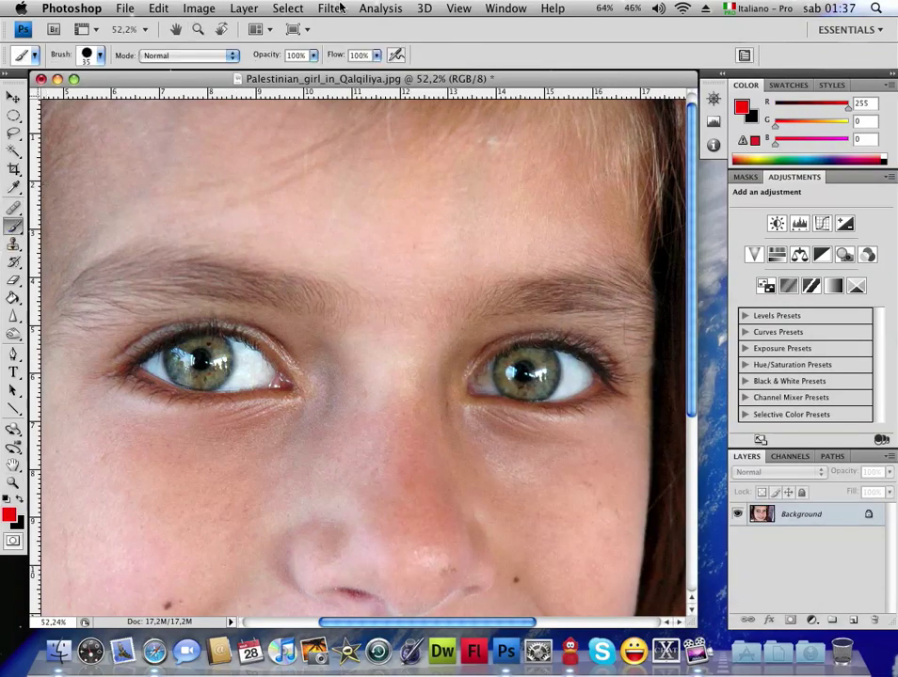
left_click(289, 8)
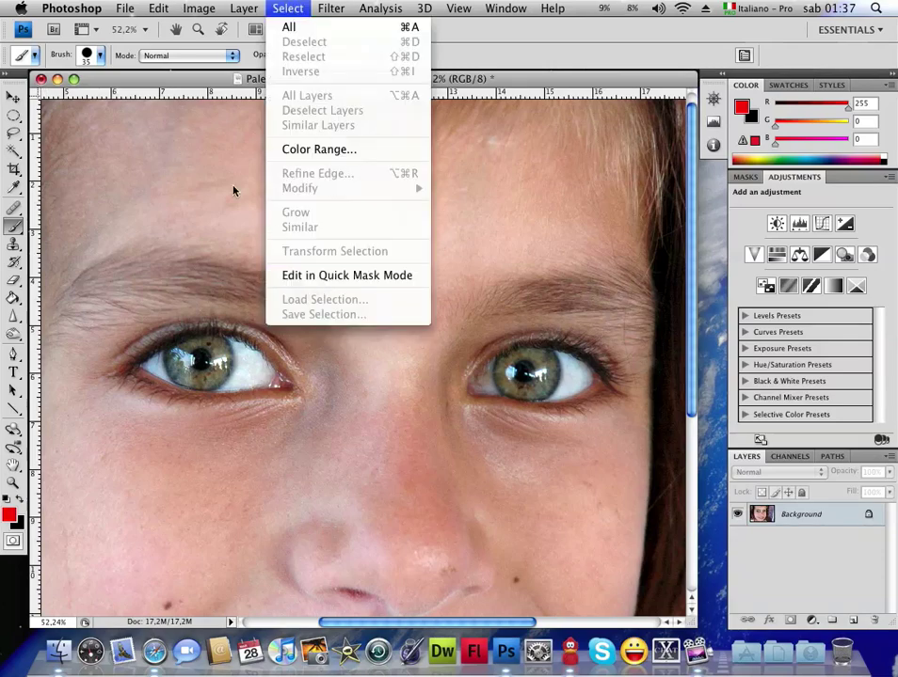
left_click(180, 83)
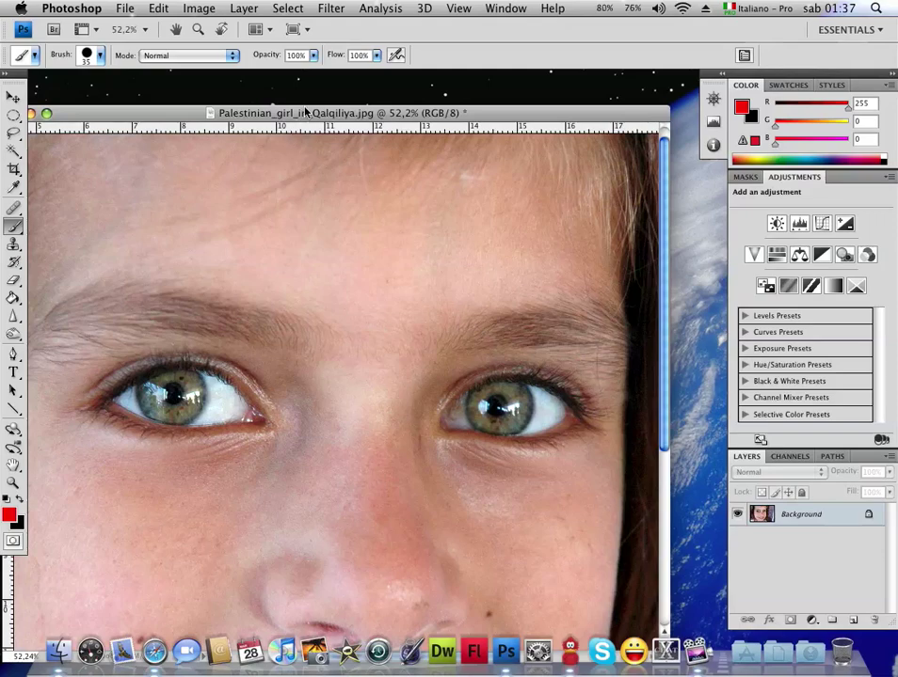
left_click_drag(287, 110, 355, 59)
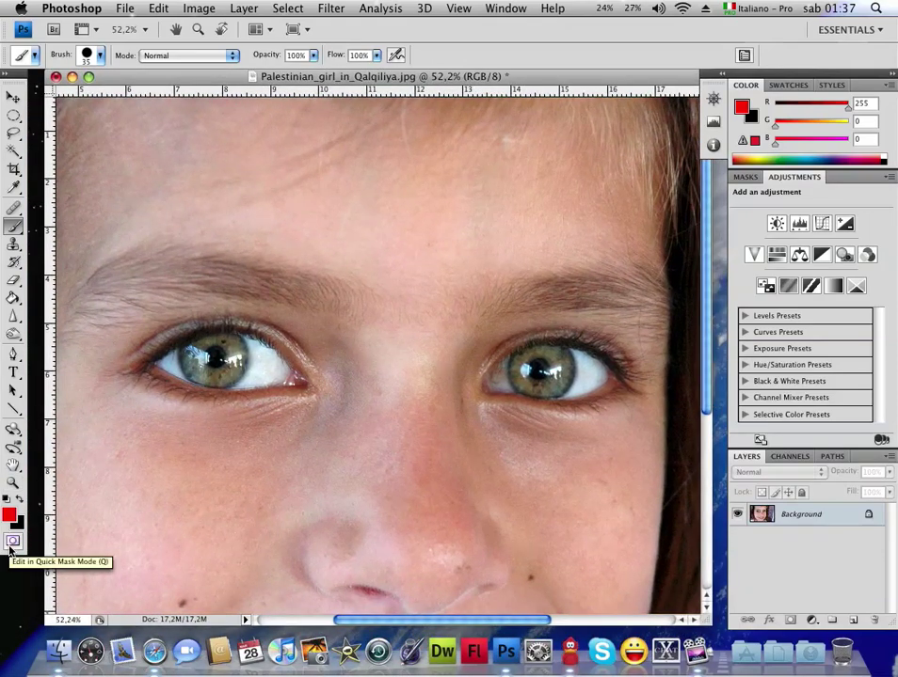
left_click(12, 544)
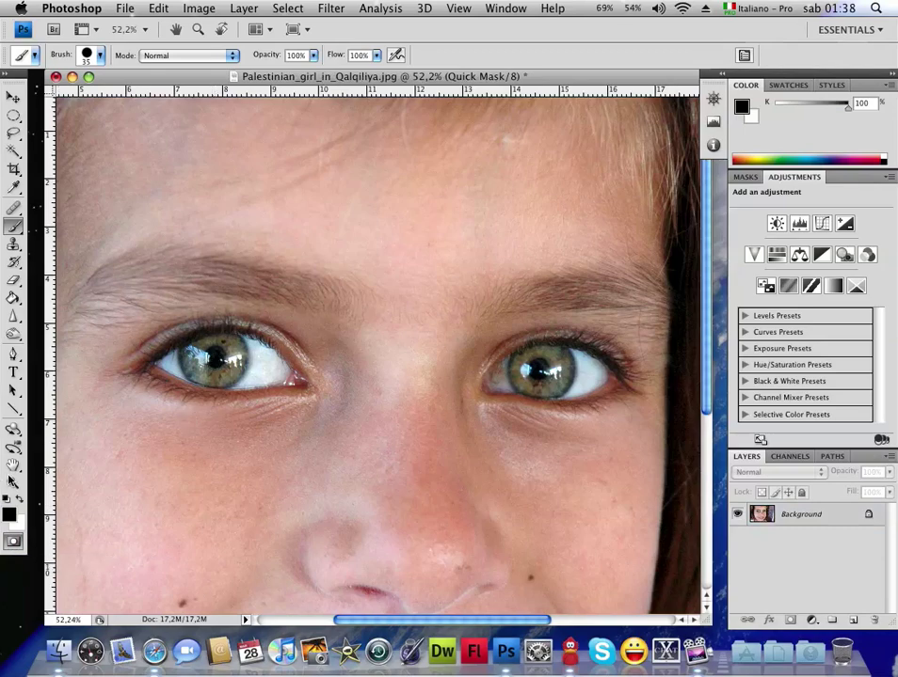
key("z")
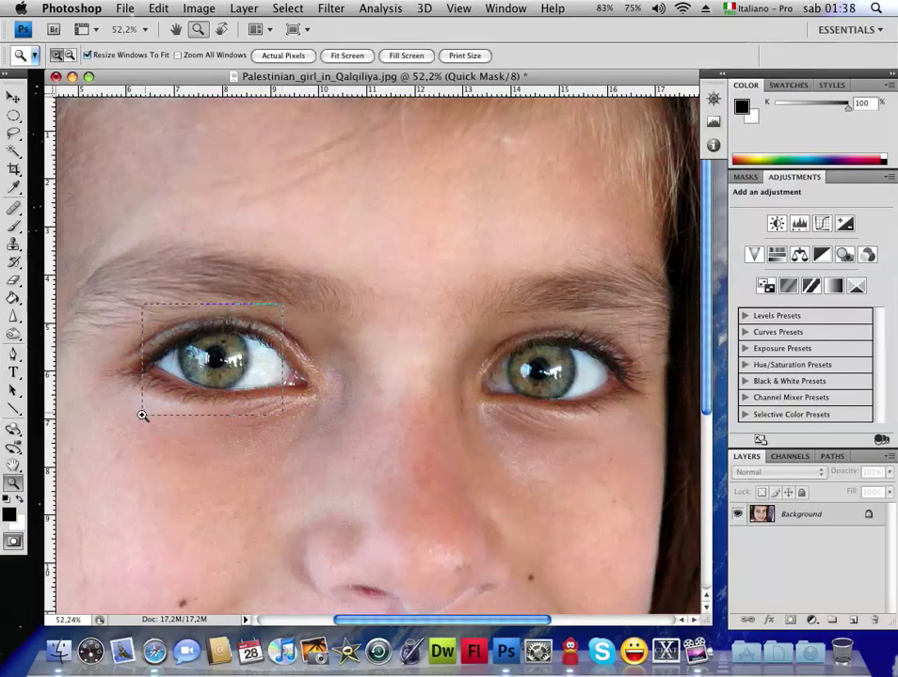
left_click_drag(141, 414, 283, 305)
Step: Paint the Quick Mask over the left iris, then scroll to the right eye
left_click(13, 229)
mouse_move(396, 292)
left_mouse_down()
mouse_move(319, 287)
mouse_move(241, 347)
mouse_move(300, 435)
mouse_move(394, 456)
mouse_move(442, 428)
mouse_move(480, 384)
mouse_move(495, 316)
mouse_move(480, 275)
mouse_move(376, 278)
mouse_move(395, 324)
mouse_move(357, 338)
mouse_move(300, 340)
mouse_move(291, 354)
mouse_move(390, 334)
left_mouse_up()
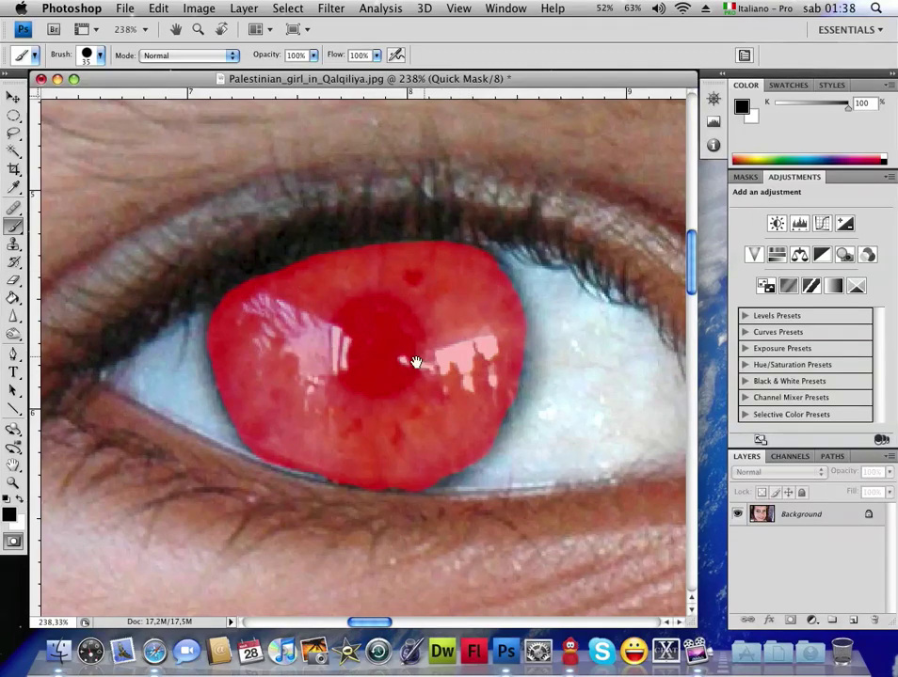
scroll(415, 362, "right", 5)
scroll(469, 353, "right", 8)
scroll(498, 365, "right", 8)
scroll(331, 355, "right", 7)
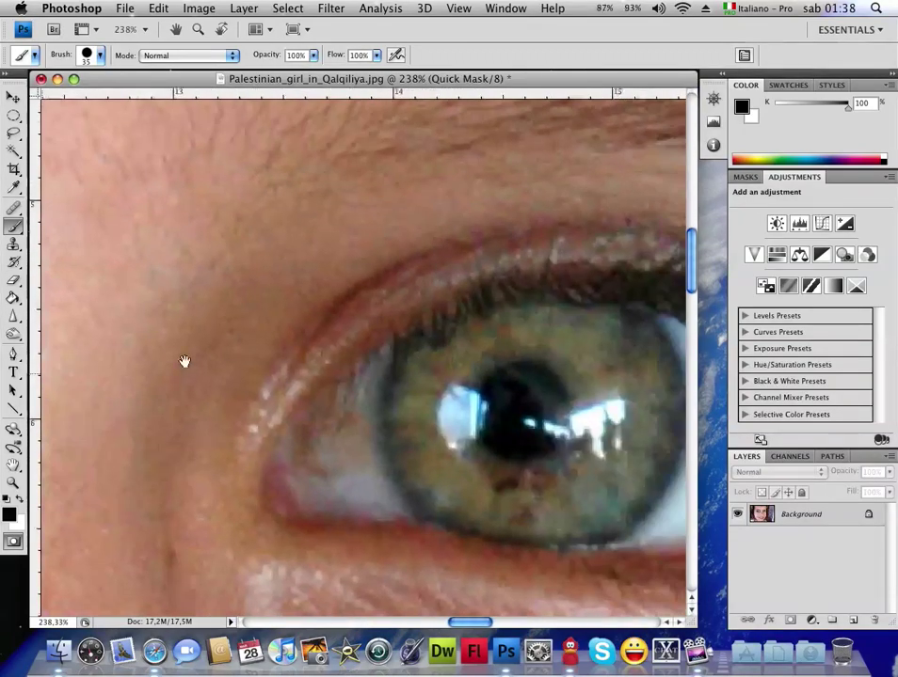
scroll(184, 361, "right", 5)
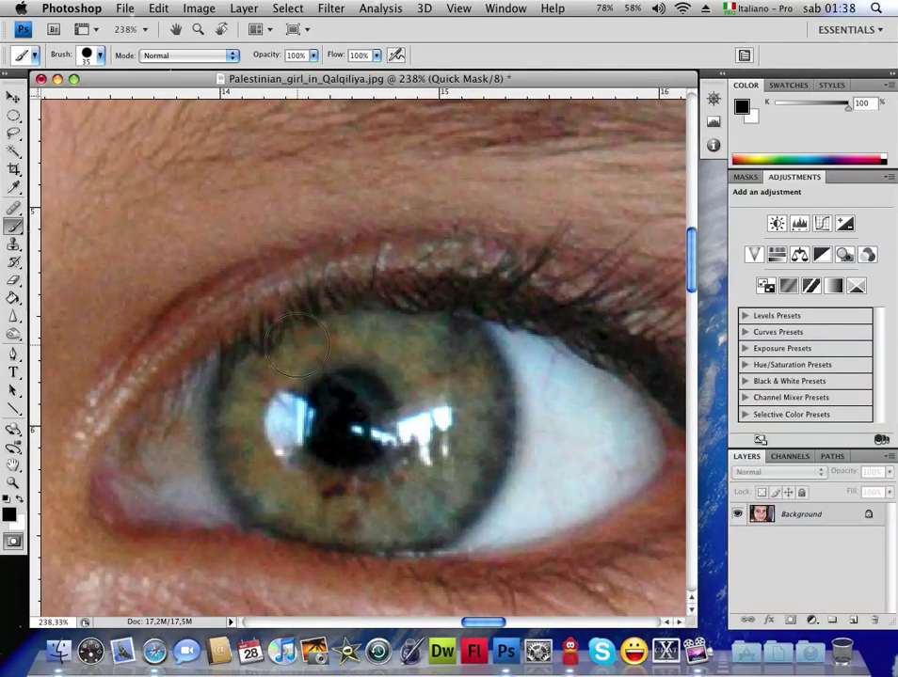
Step: Mask the right iris and pupil, then fit the whole photo in the window
mouse_move(290, 350)
left_mouse_down()
mouse_move(250, 381)
mouse_move(240, 421)
mouse_move(259, 471)
mouse_move(296, 512)
mouse_move(436, 517)
mouse_move(478, 455)
mouse_move(494, 395)
mouse_move(475, 339)
mouse_move(433, 324)
mouse_move(382, 341)
mouse_move(360, 336)
left_mouse_up()
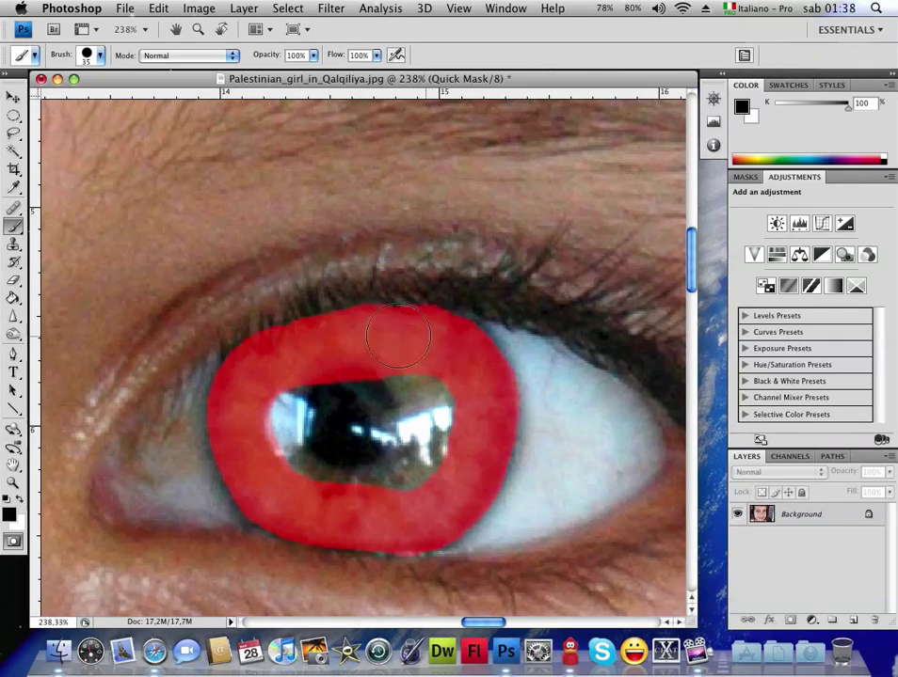
mouse_move(336, 354)
left_mouse_down()
mouse_move(376, 443)
mouse_move(376, 404)
mouse_move(358, 424)
mouse_move(303, 421)
mouse_move(324, 411)
left_mouse_up()
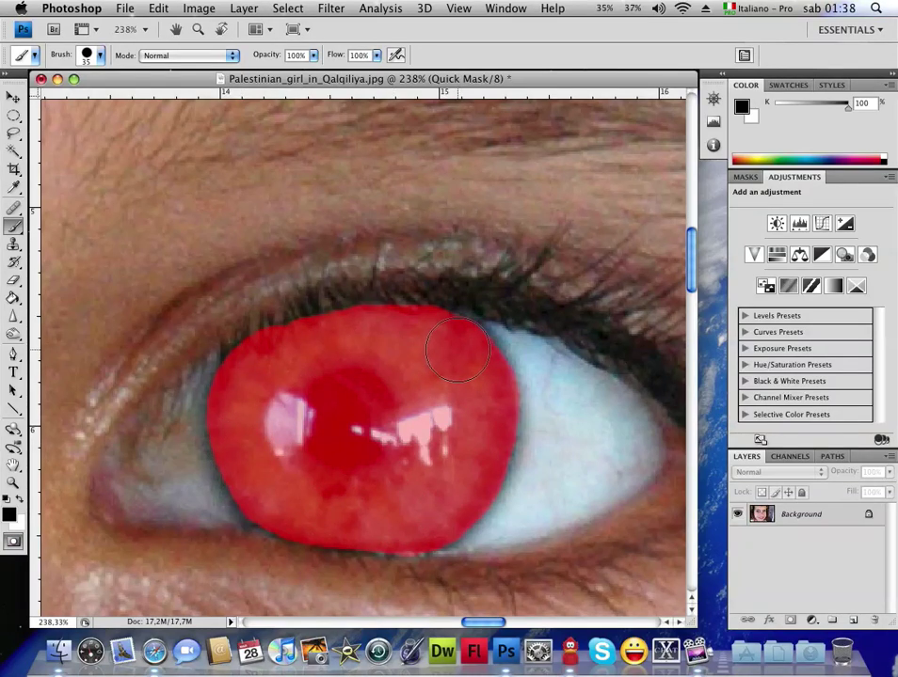
left_click(11, 483)
left_click(346, 54)
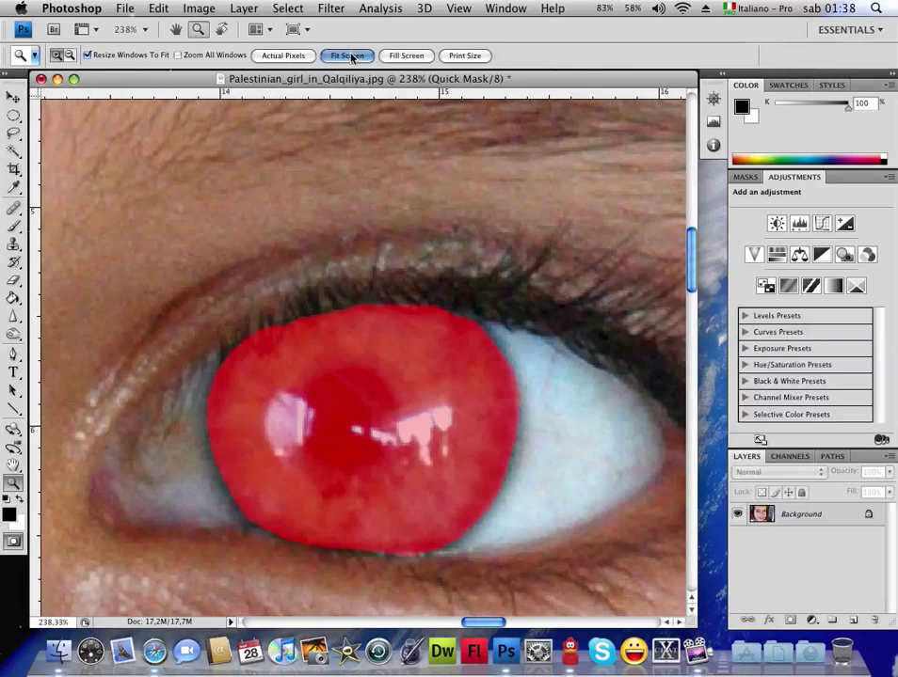
Step: Exit Quick Mask, invert the selection to isolate the irises, and zoom onto the eyes
left_click(13, 542)
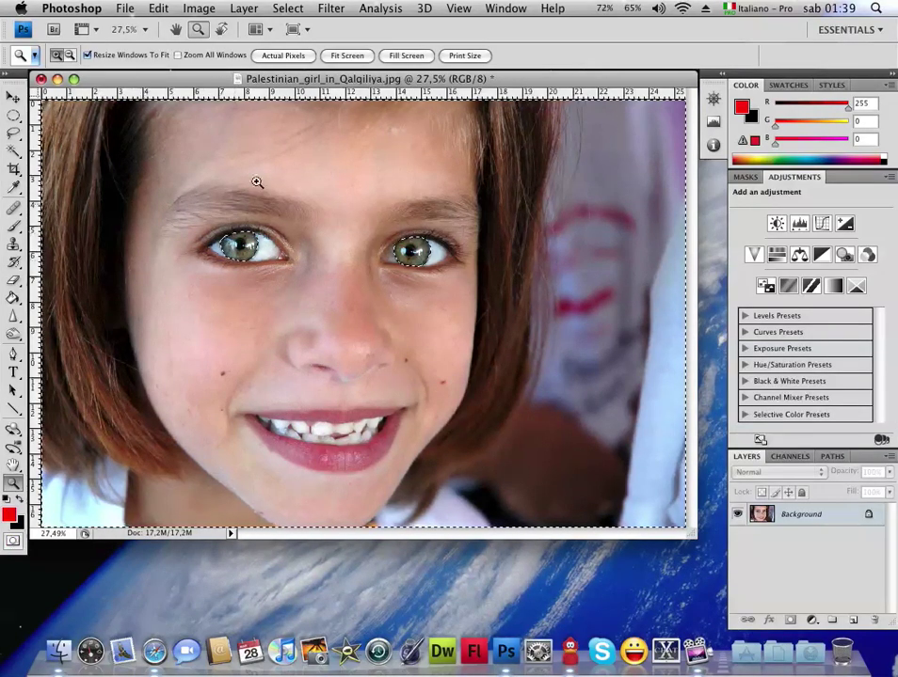
left_click(294, 8)
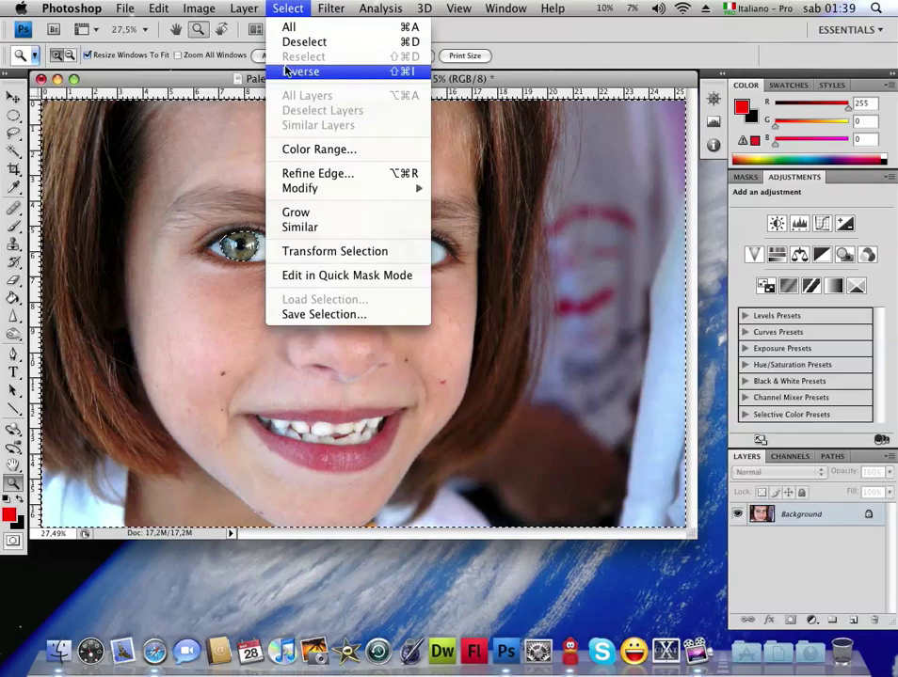
left_click(287, 72)
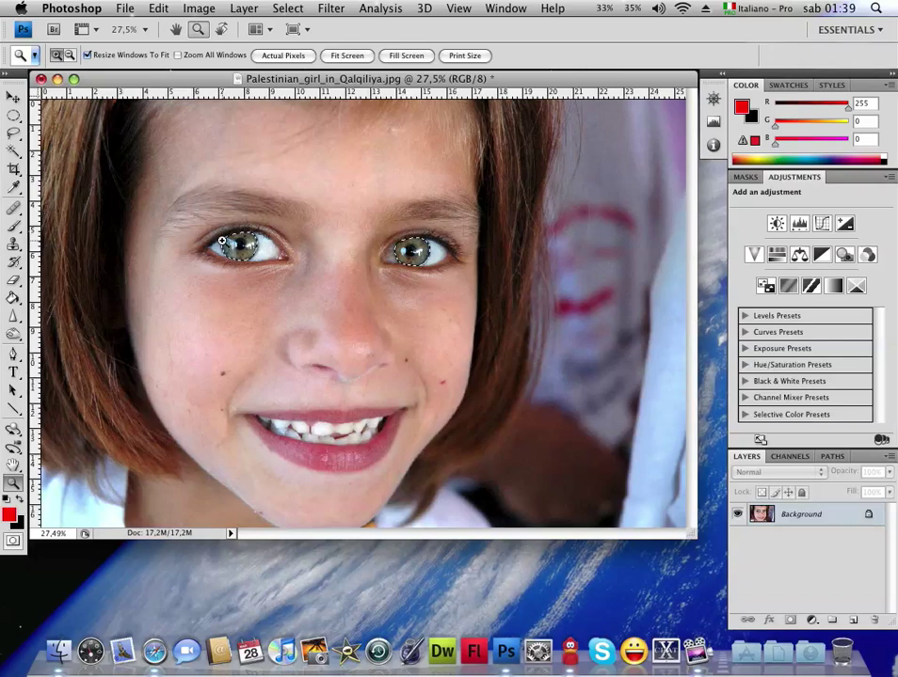
left_click_drag(139, 181, 468, 321)
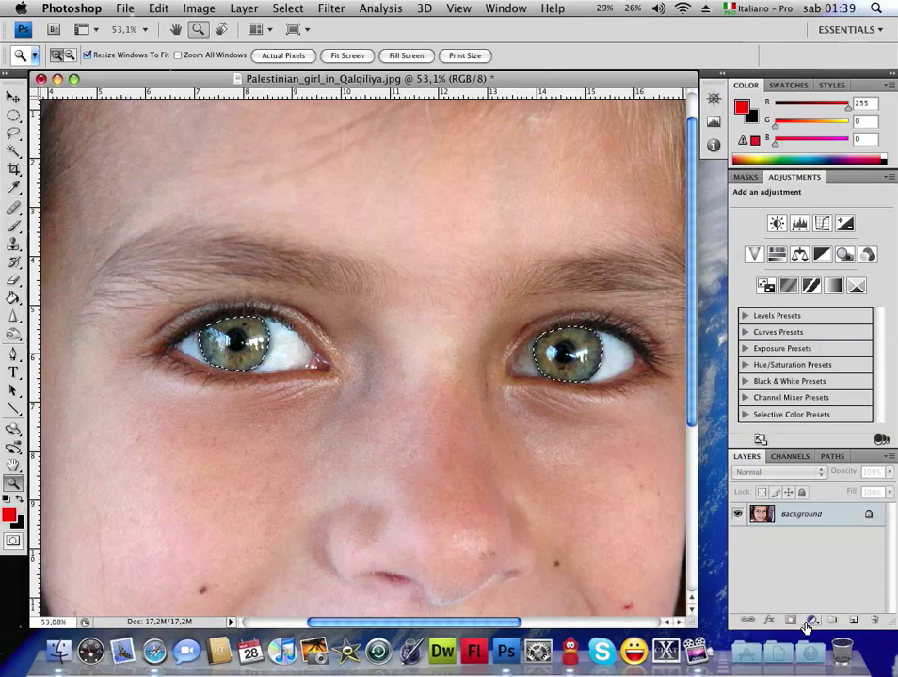
Step: Add a Hue/Saturation adjustment layer on the iris selection with hue -13 and saturation +31
left_click(806, 626)
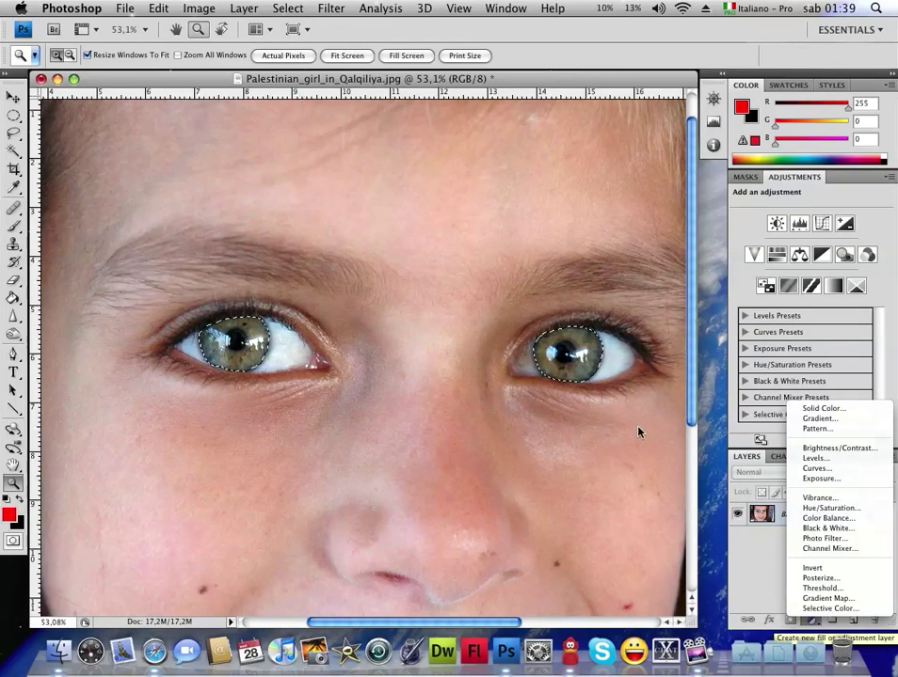
left_click(186, 8)
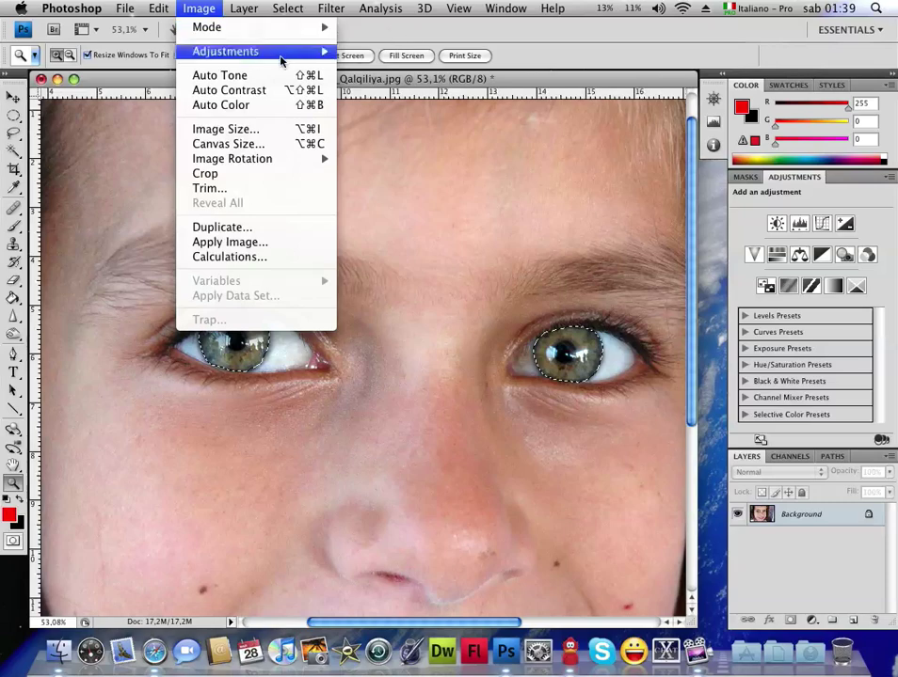
mouse_move(226, 51)
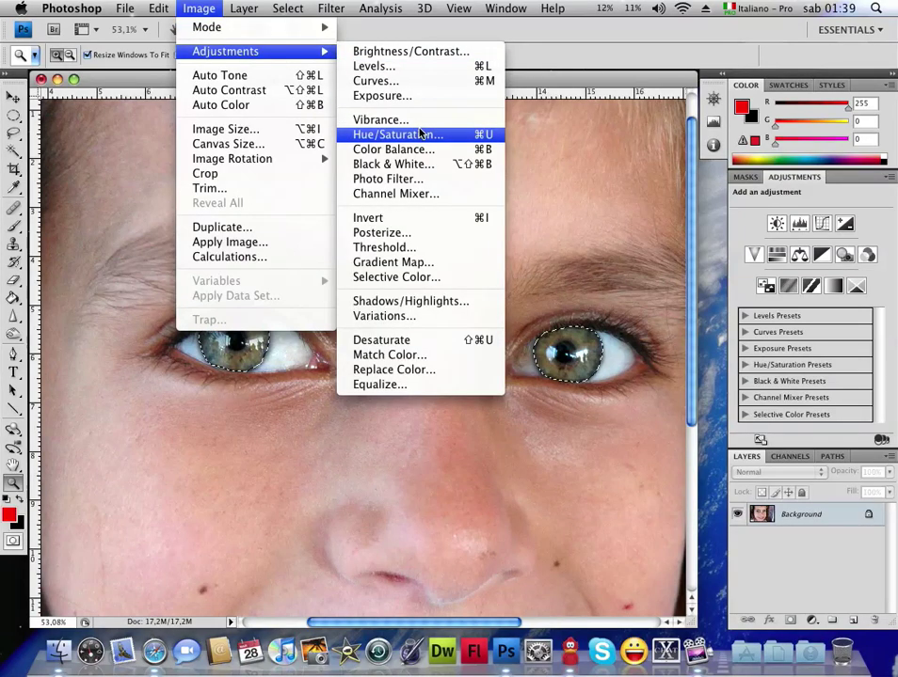
left_click(787, 593)
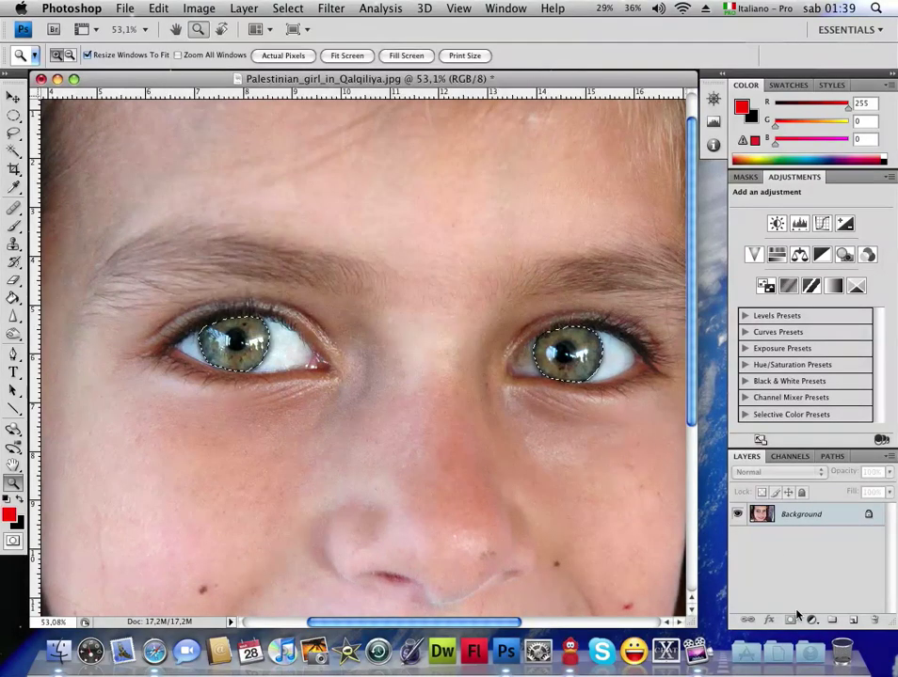
left_click(811, 619)
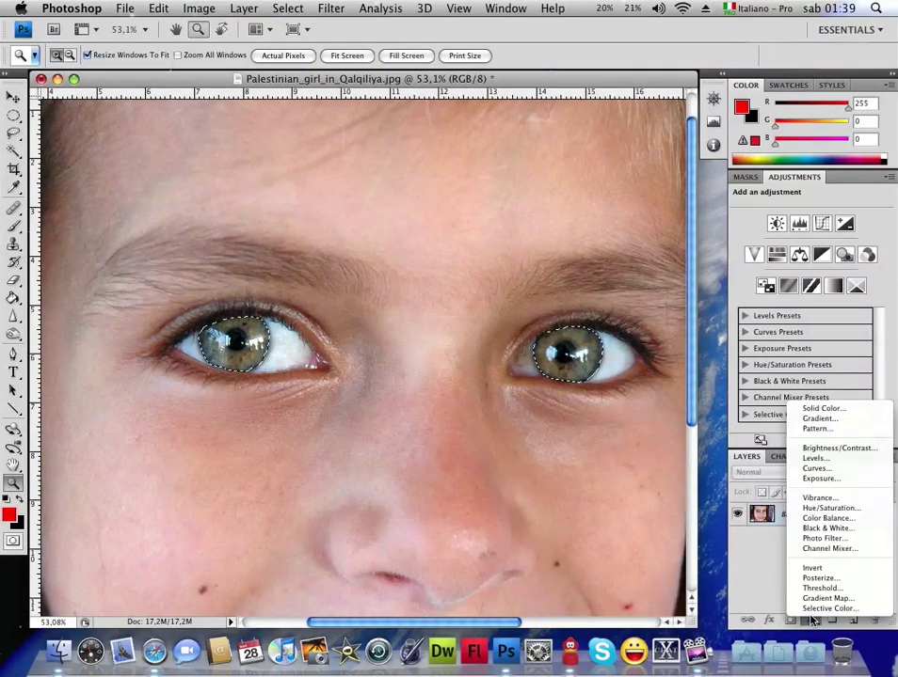
left_click(814, 508)
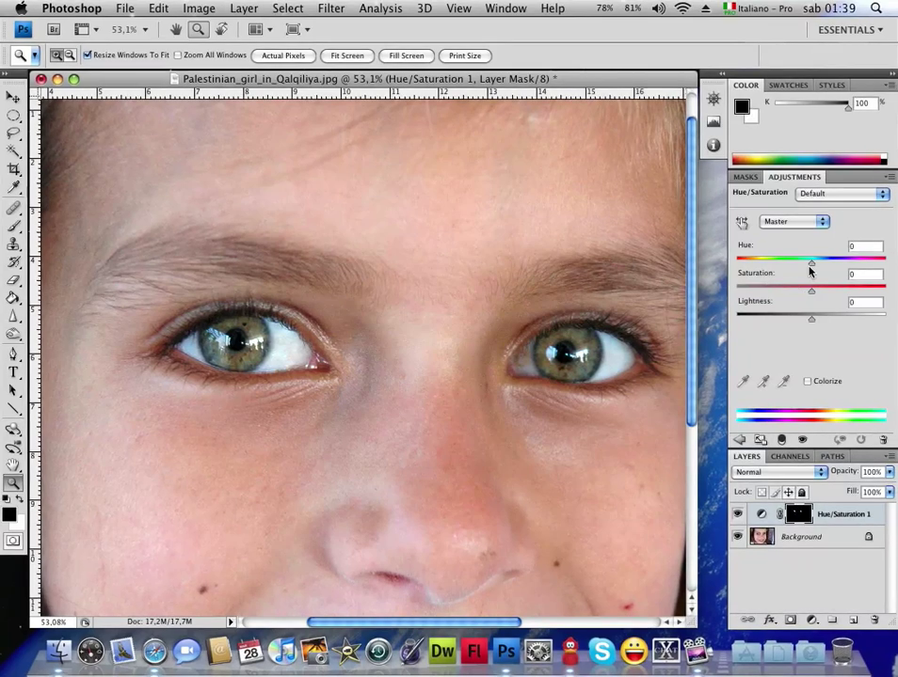
mouse_move(813, 267)
left_mouse_down()
mouse_move(825, 264)
mouse_move(805, 287)
left_mouse_up()
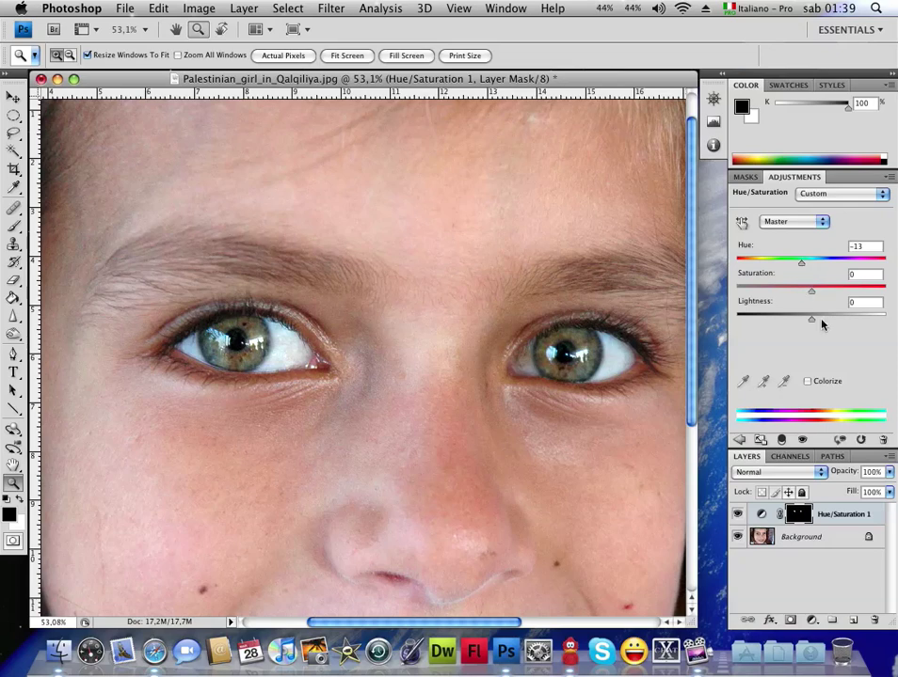
left_click_drag(811, 292, 833, 290)
Step: Toggle the iris tint to compare and push the hue slider to its maximum
left_click(735, 516)
left_click(735, 515)
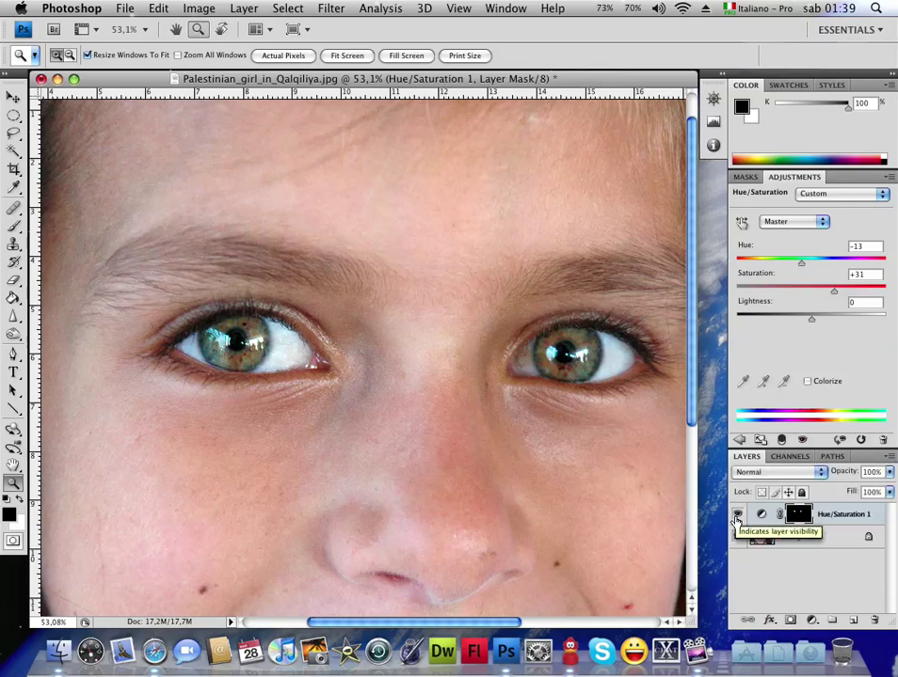
left_click(736, 515)
left_click(737, 516)
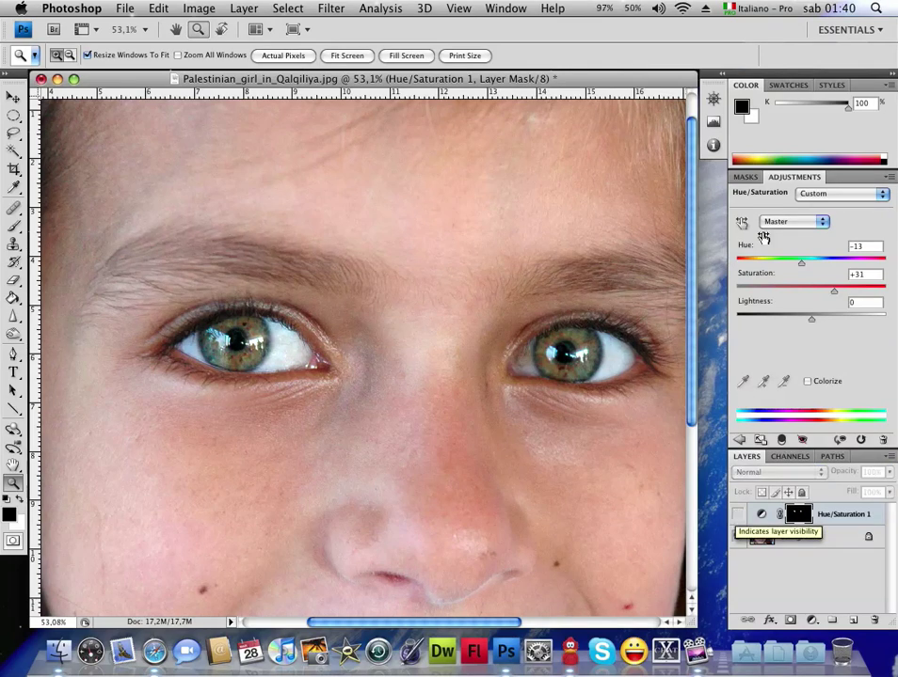
left_click_drag(801, 263, 885, 263)
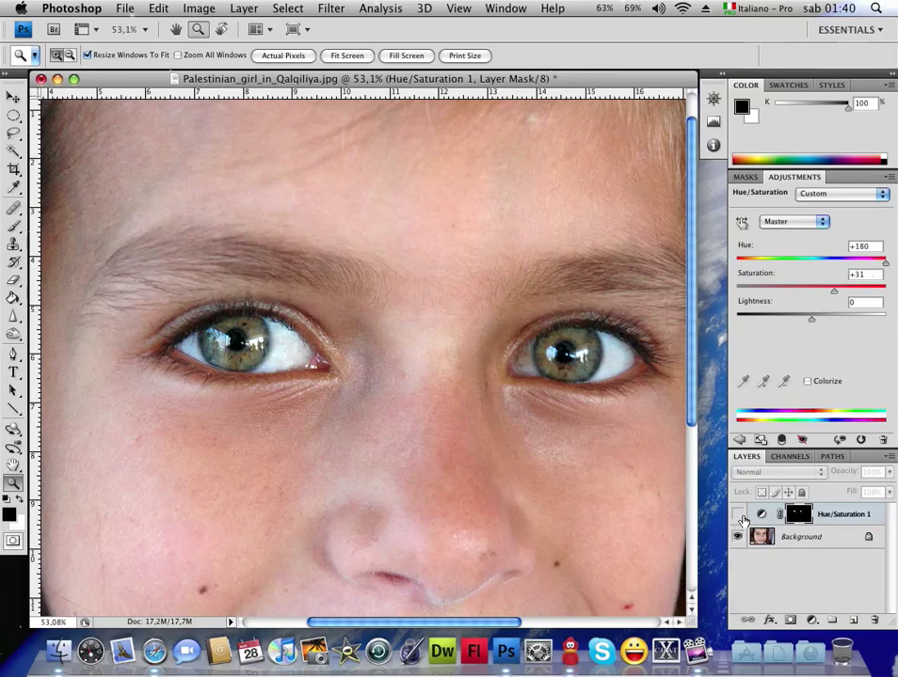
left_click(737, 515)
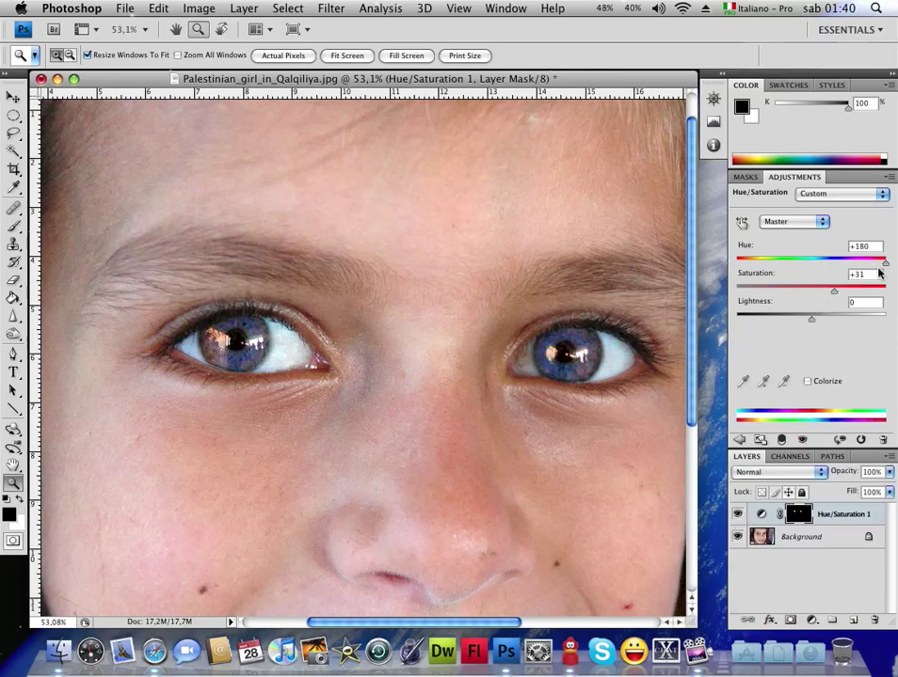
Step: Settle the iris tint at hue +80, saturation -4 and lightness 0
left_click_drag(885, 268, 855, 264)
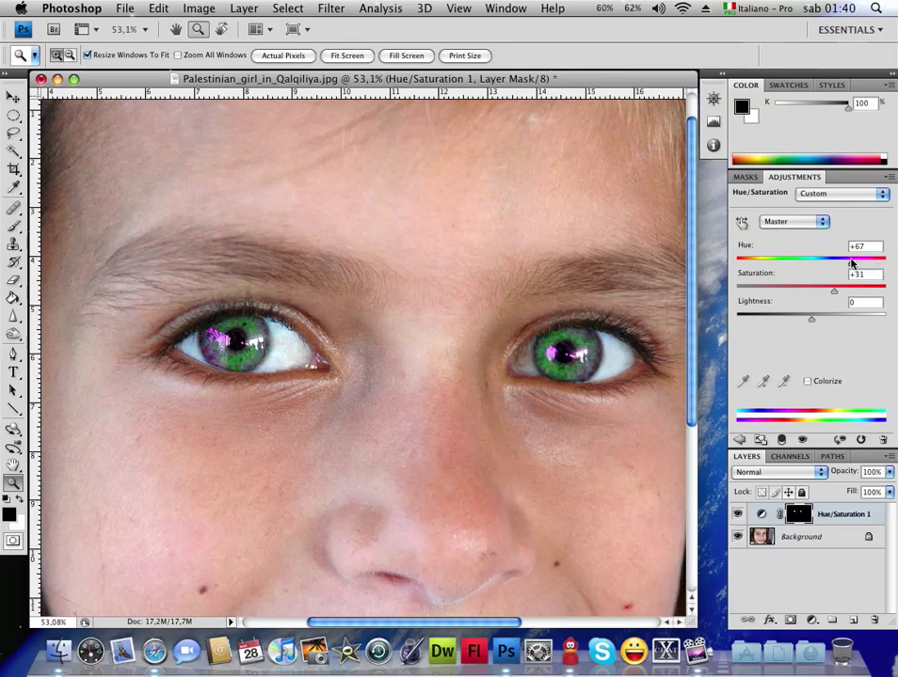
mouse_move(831, 295)
left_mouse_down()
mouse_move(790, 295)
mouse_move(783, 320)
mouse_move(895, 318)
mouse_move(658, 331)
left_mouse_up()
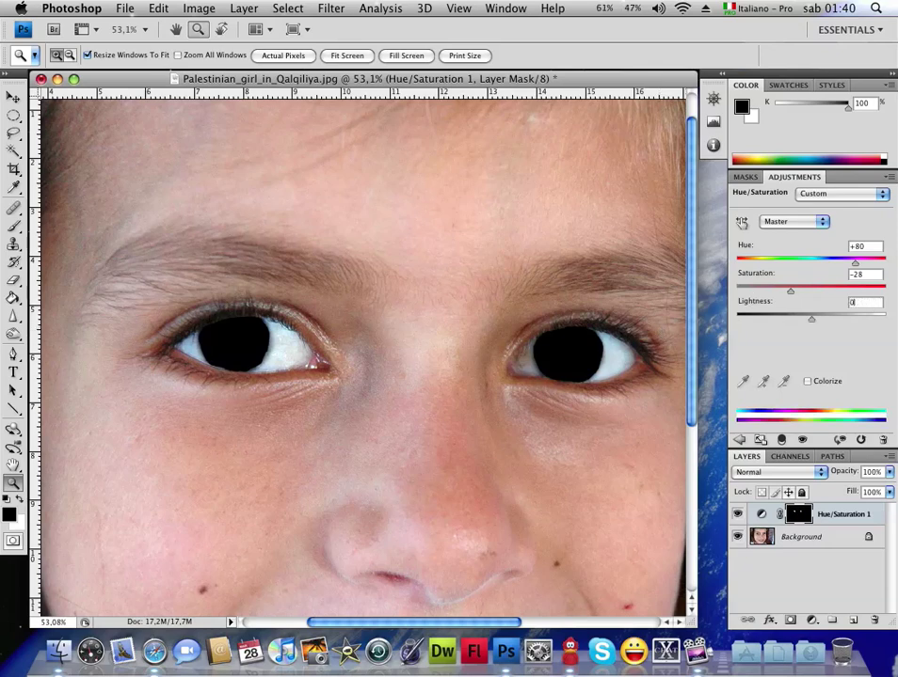
double_click(861, 302)
type("0")
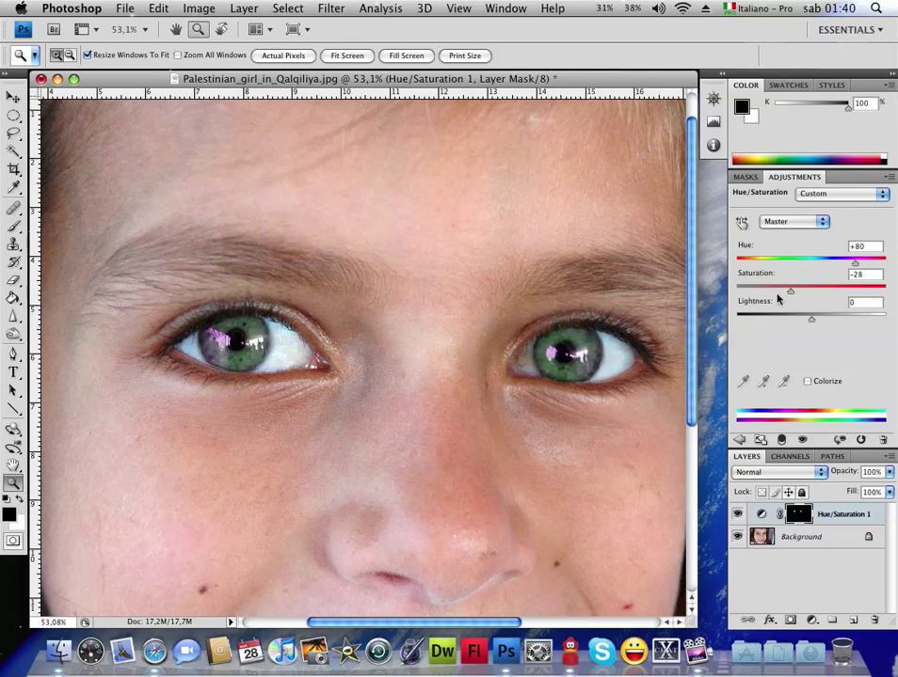
left_click_drag(791, 294, 807, 295)
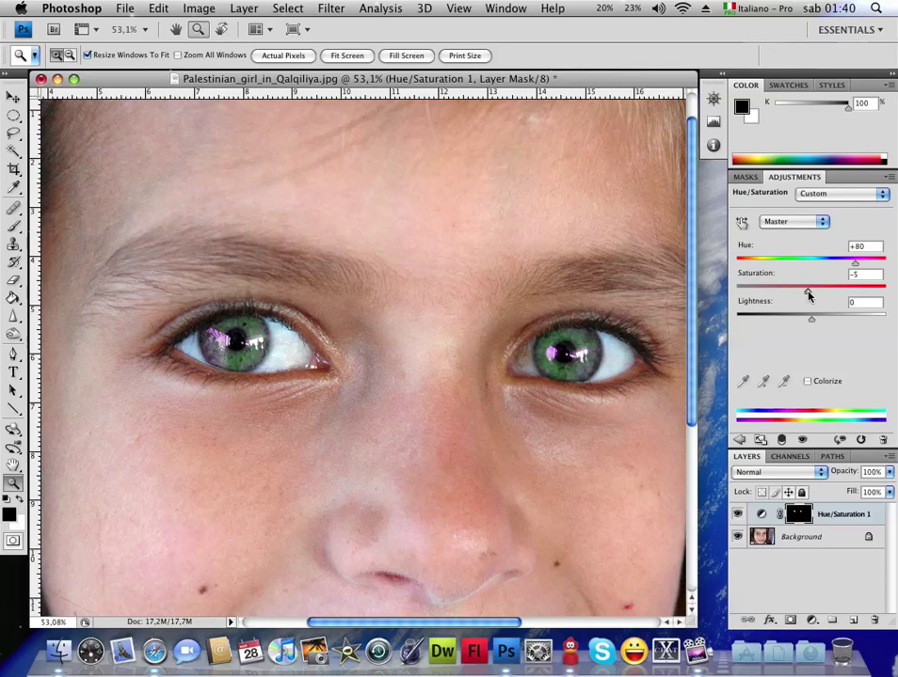
Step: Delete the Hue/Saturation 1 layer and zoom in close on the left eye
right_click(821, 516)
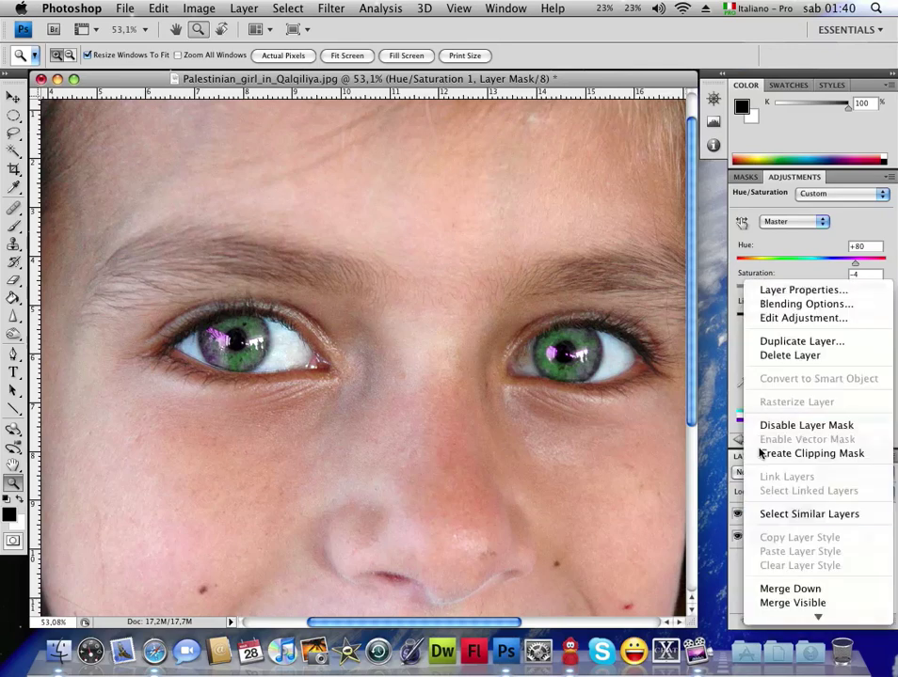
left_click(781, 357)
left_click(537, 208)
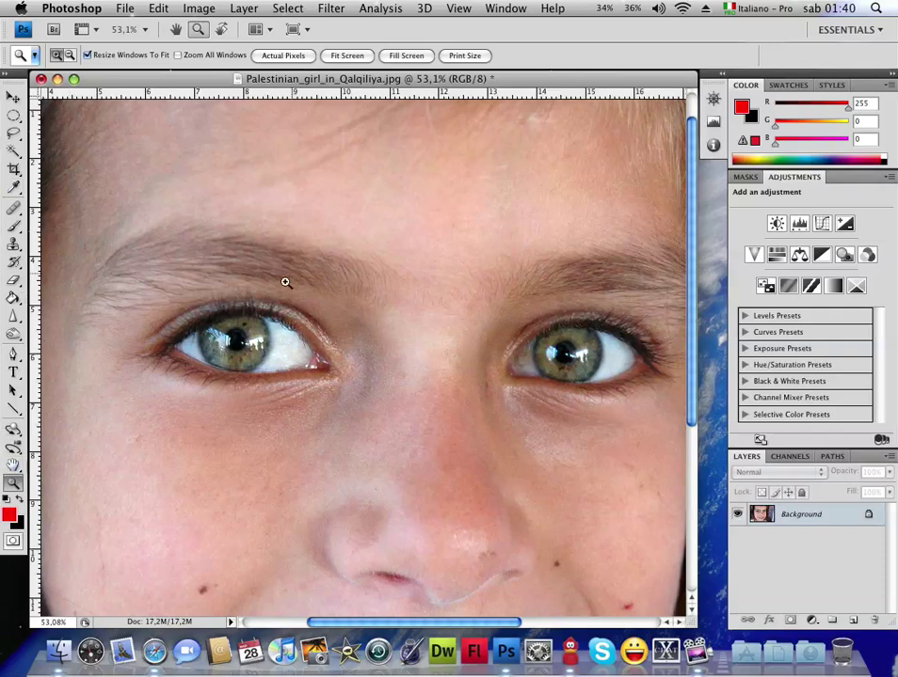
left_click_drag(287, 282, 157, 410)
left_click_drag(15, 117, 73, 129)
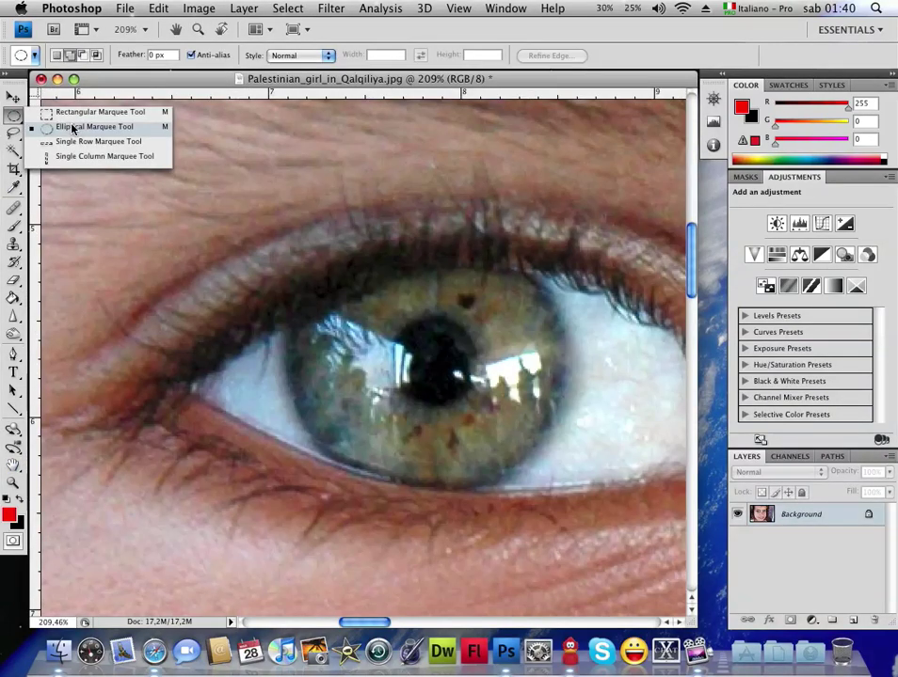
Step: Draw an elliptical selection around the left iris and narrow its left side to fit
left_click(73, 129)
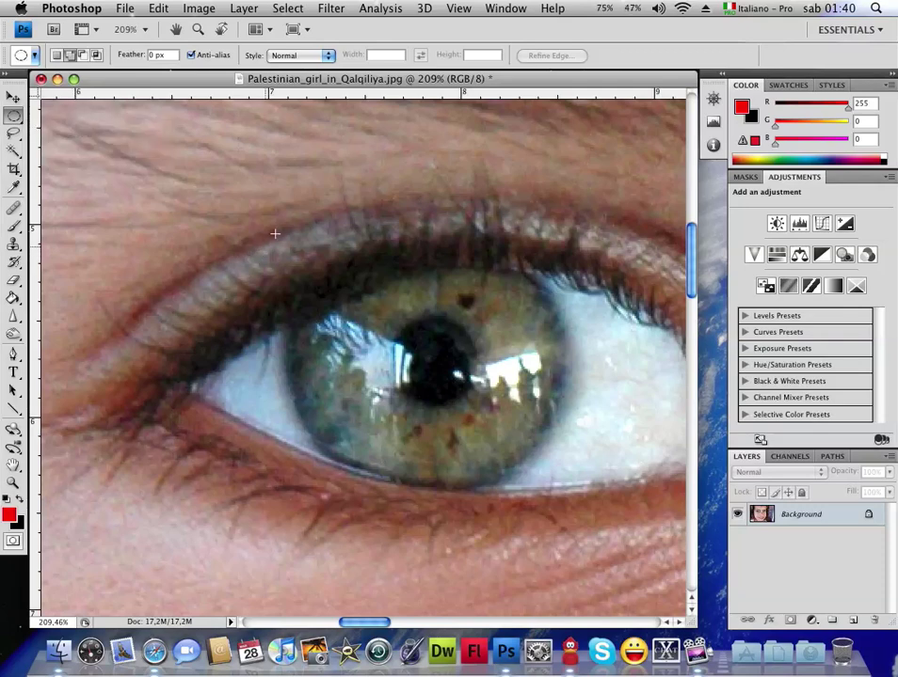
left_click_drag(289, 223, 567, 501)
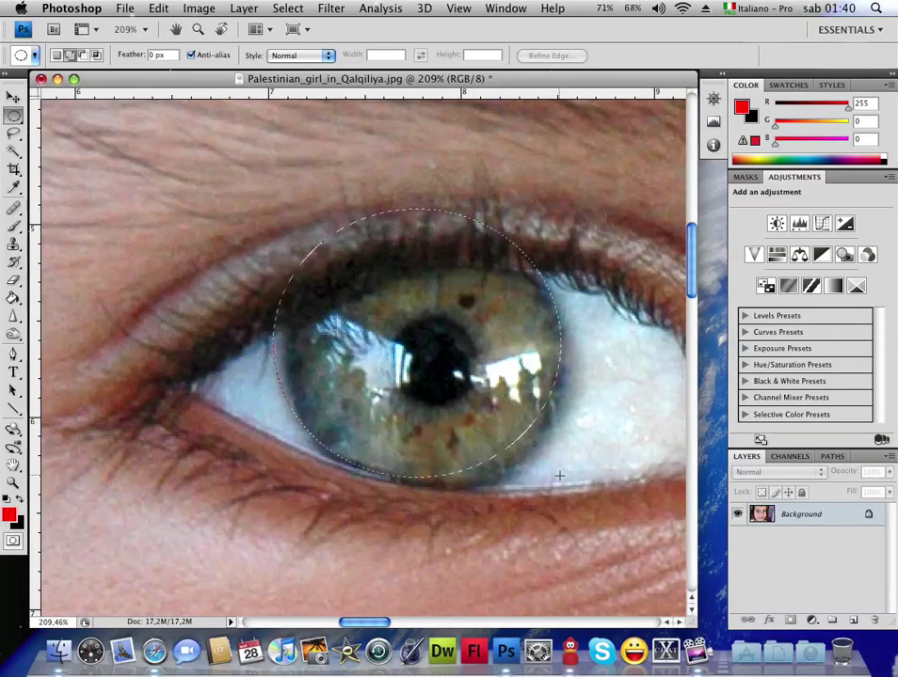
right_click(345, 337)
left_click(390, 517)
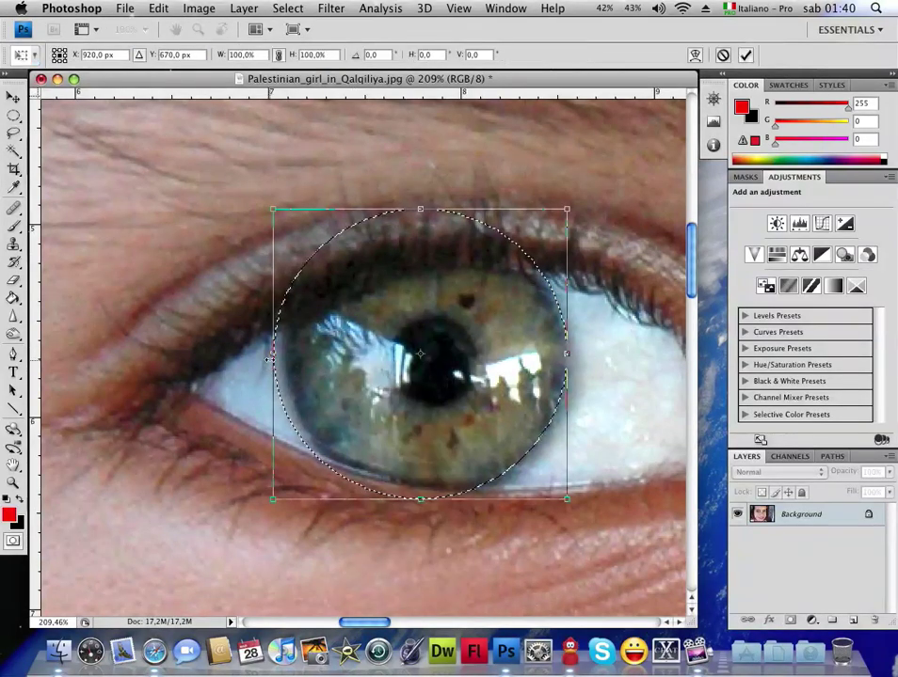
left_click_drag(282, 353, 285, 354)
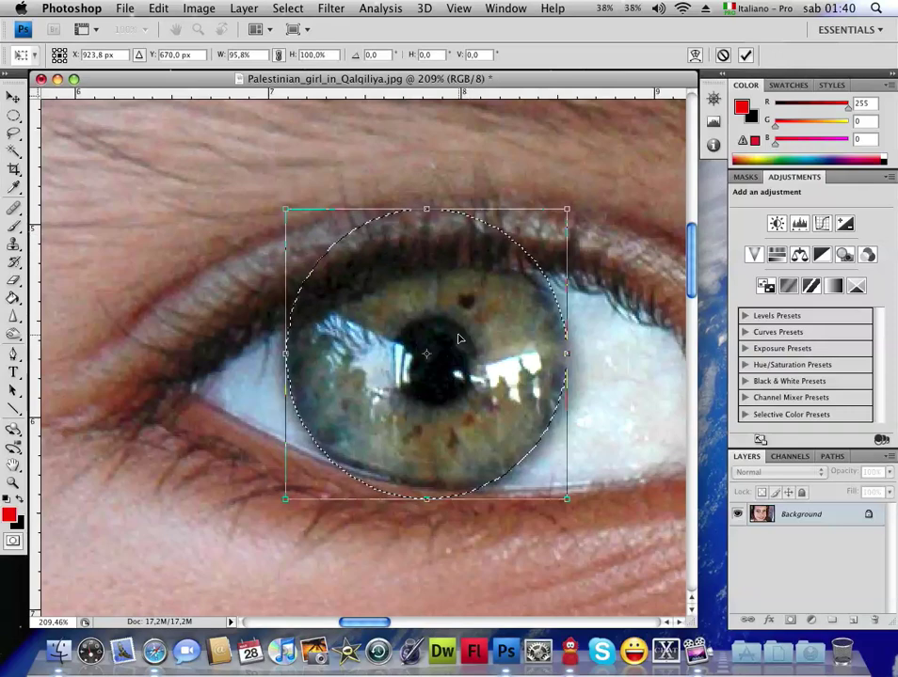
key("Return")
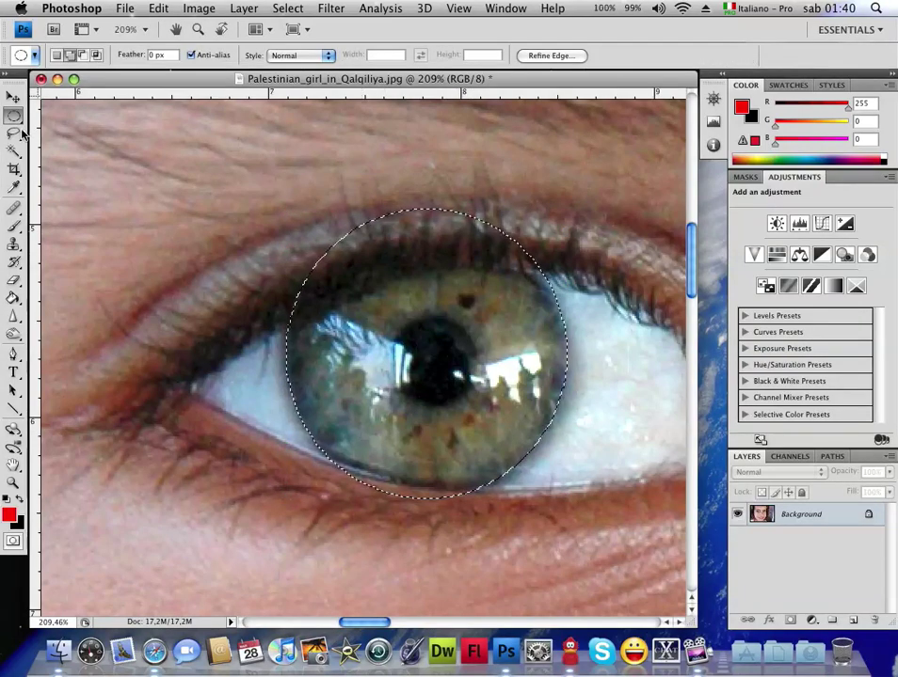
Step: With the Lasso in Subtract mode, cut the lower lid and upper lid with lashes from the selection
left_click(14, 133)
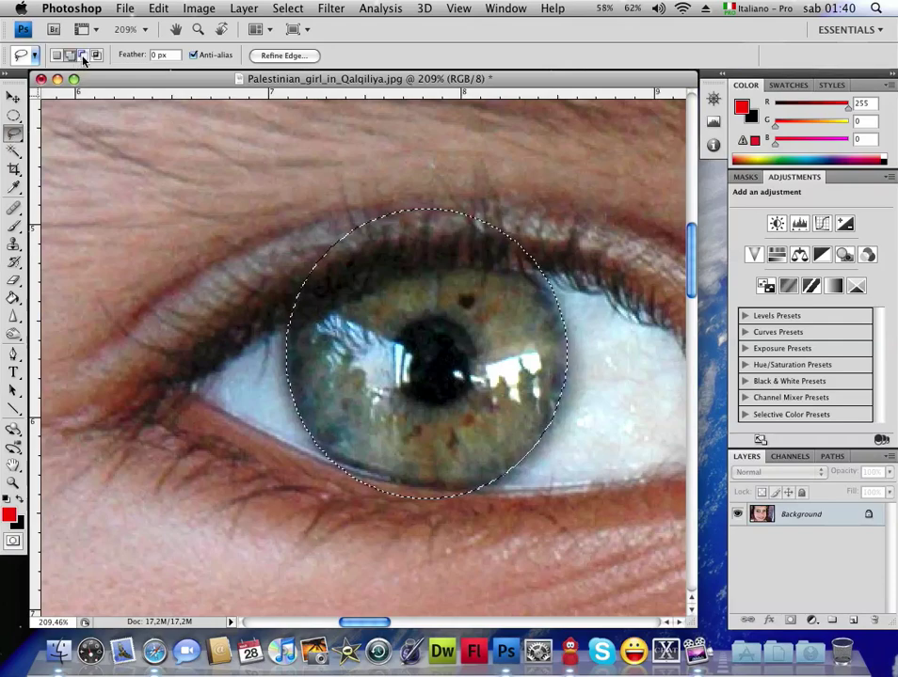
left_click(82, 58)
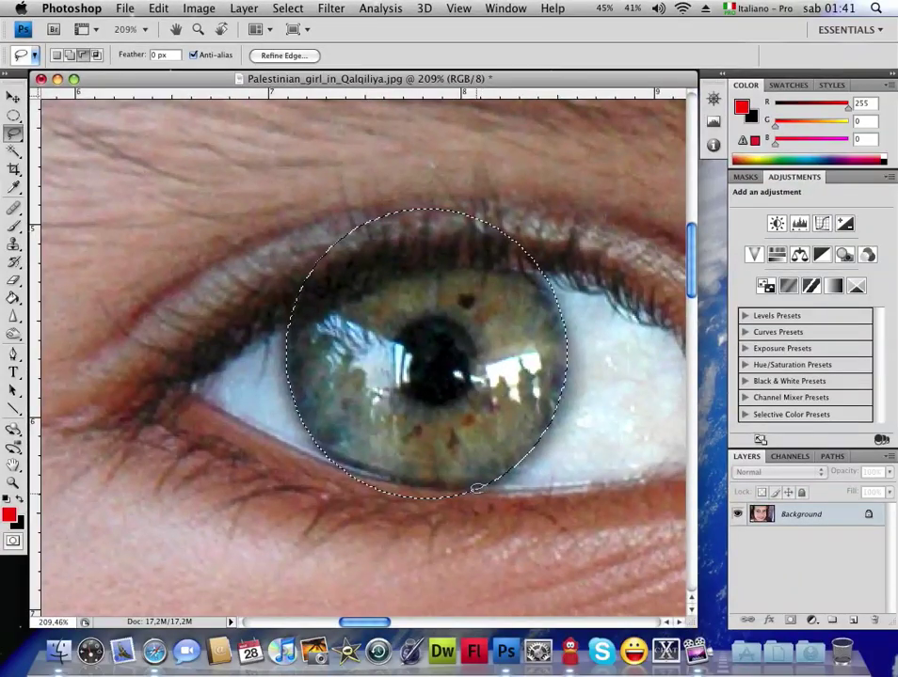
left_click_drag(477, 488, 321, 474)
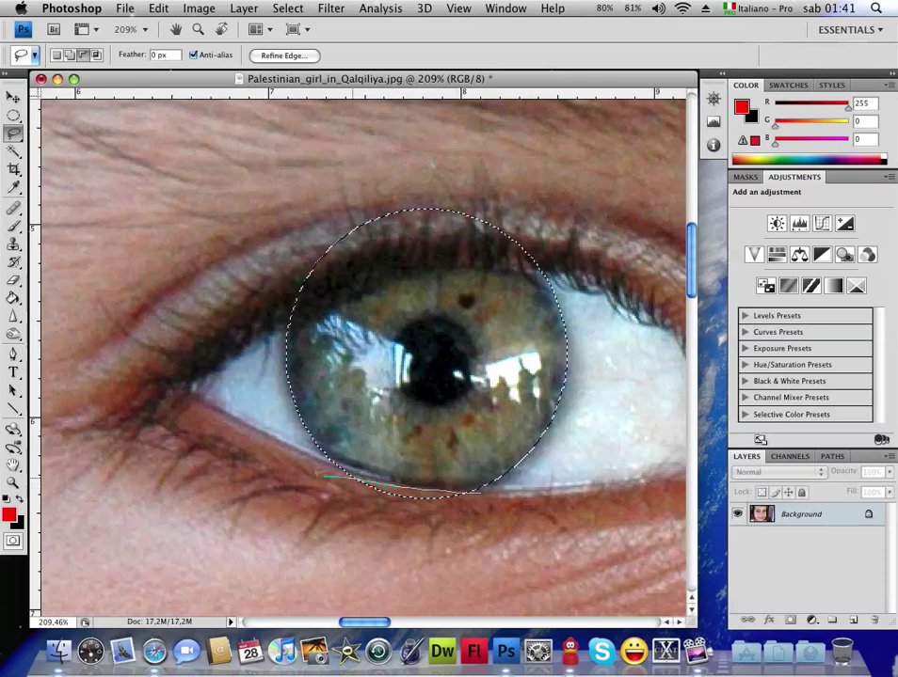
left_click_drag(321, 474, 451, 498)
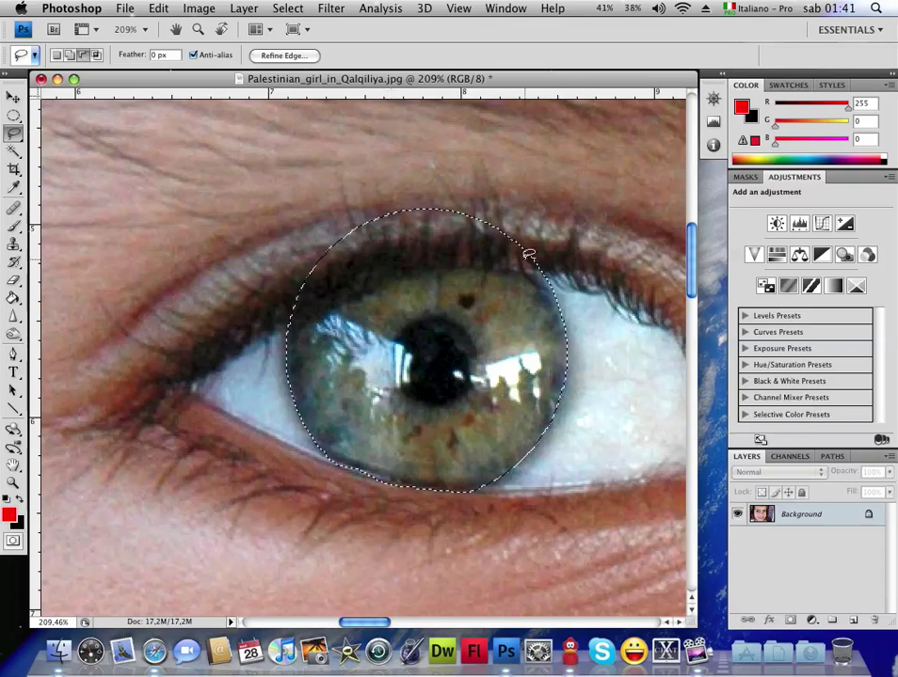
mouse_move(541, 259)
left_mouse_down()
mouse_move(360, 288)
mouse_move(546, 256)
mouse_move(556, 273)
left_mouse_up()
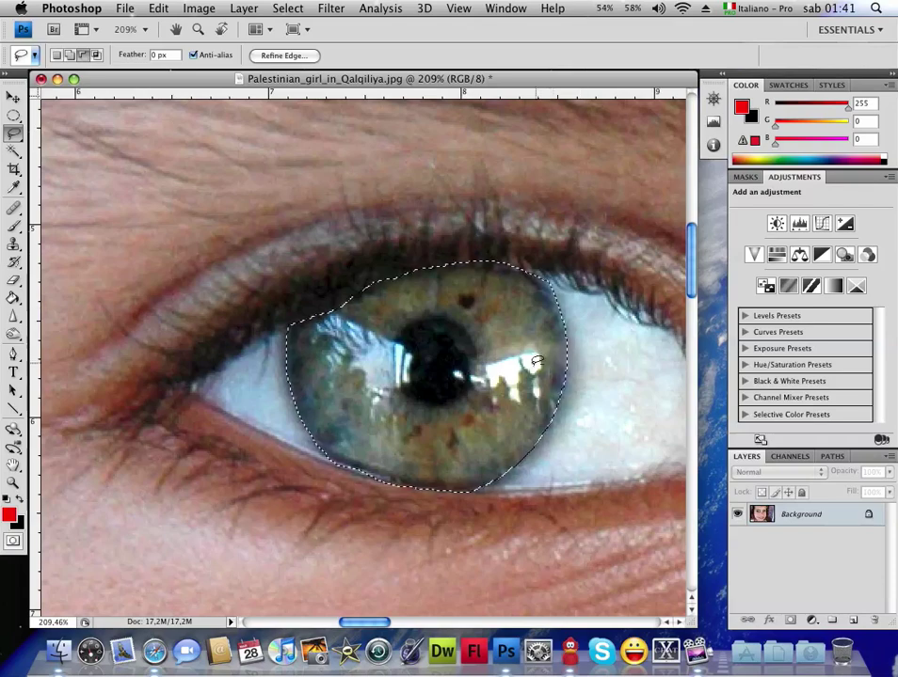
Step: Scroll to the other eye and draw an elliptical selection around its iris
scroll(486, 381, "right", 5)
scroll(465, 341, "right", 5)
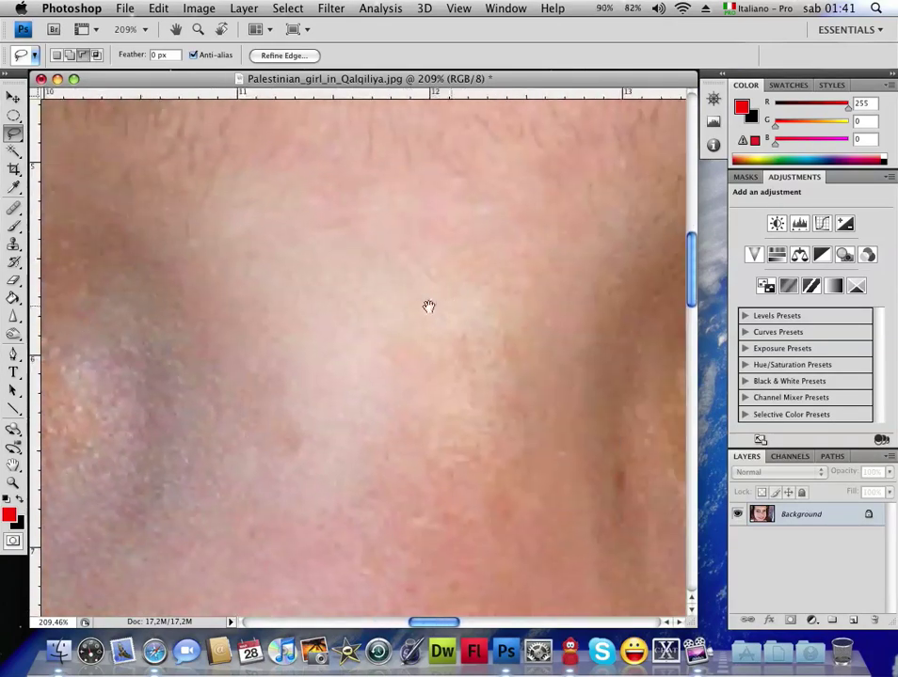
scroll(427, 307, "right", 5)
scroll(412, 337, "right", 5)
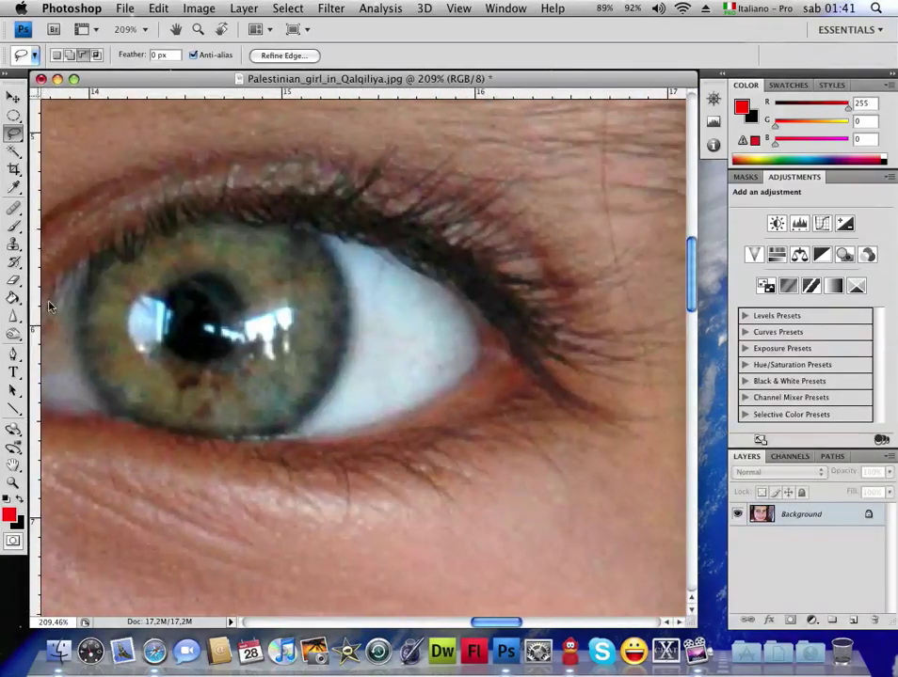
left_click(16, 116)
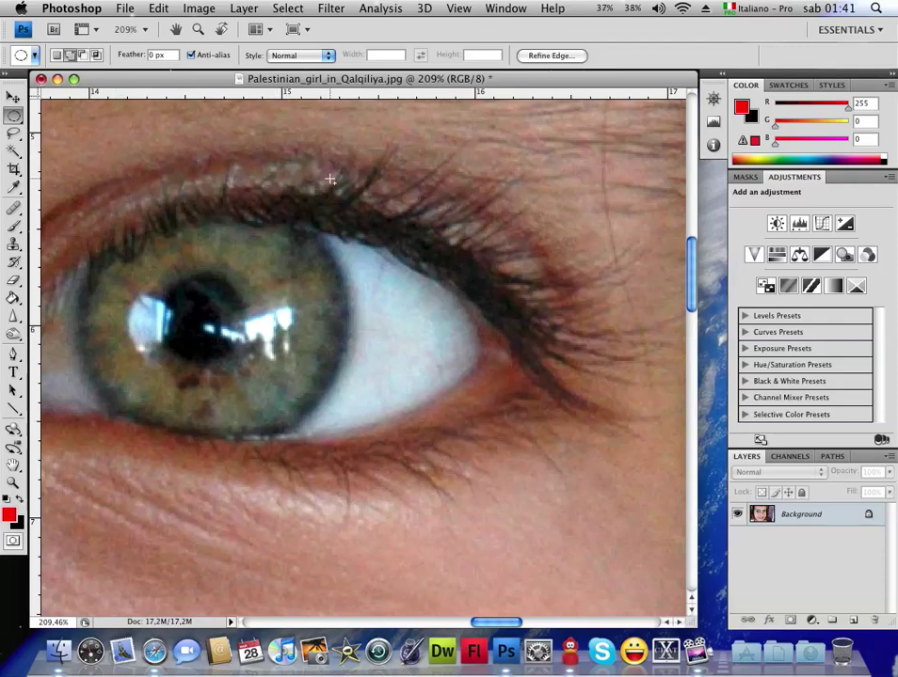
left_click_drag(330, 178, 83, 455)
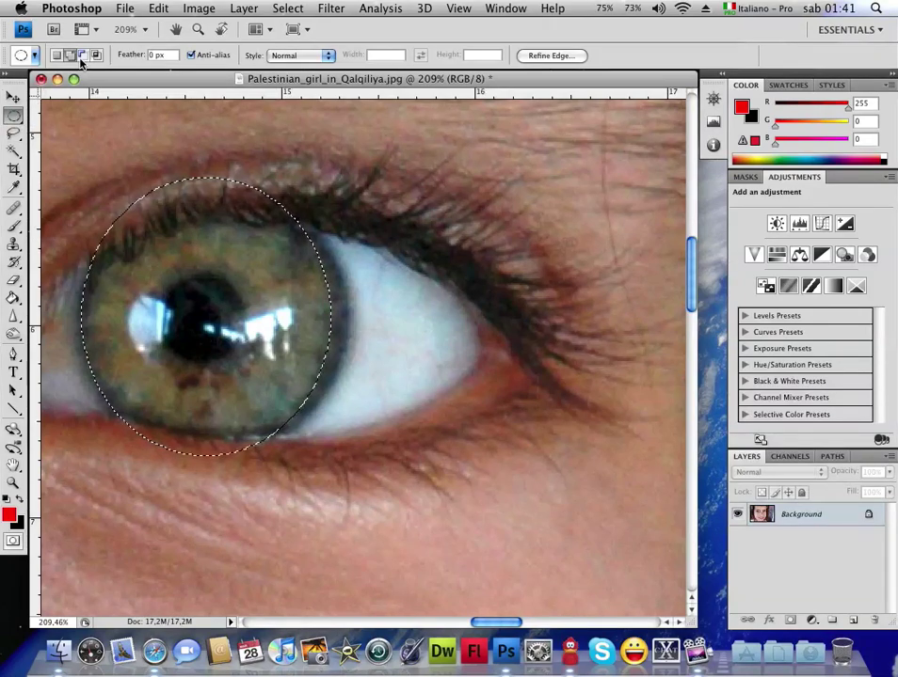
Step: Add an overlapping ellipse so the selection covers the iris's right side
left_click(73, 56)
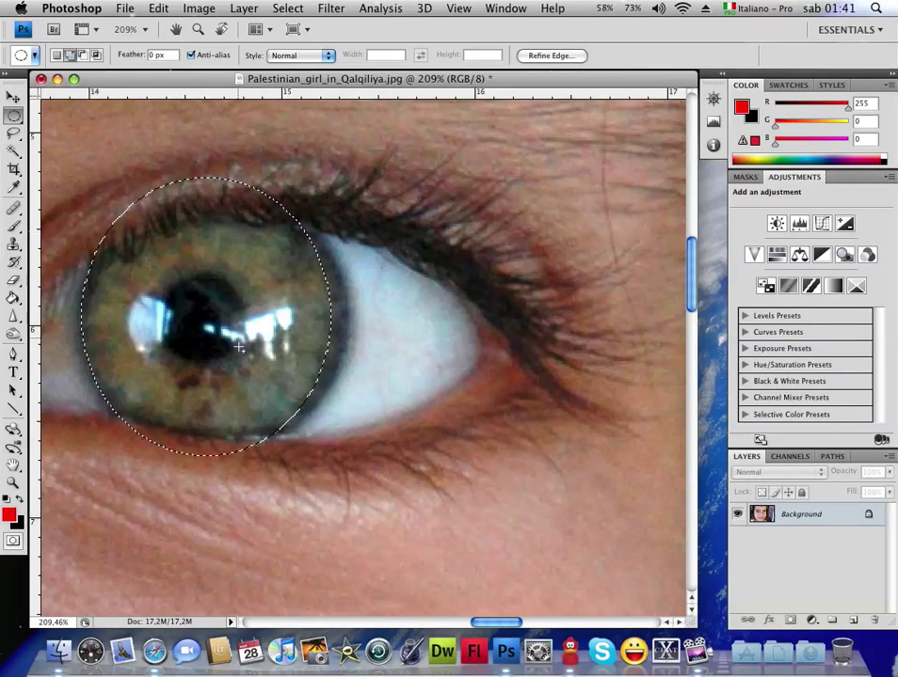
left_click_drag(256, 271, 342, 431)
left_click_drag(342, 431, 345, 426)
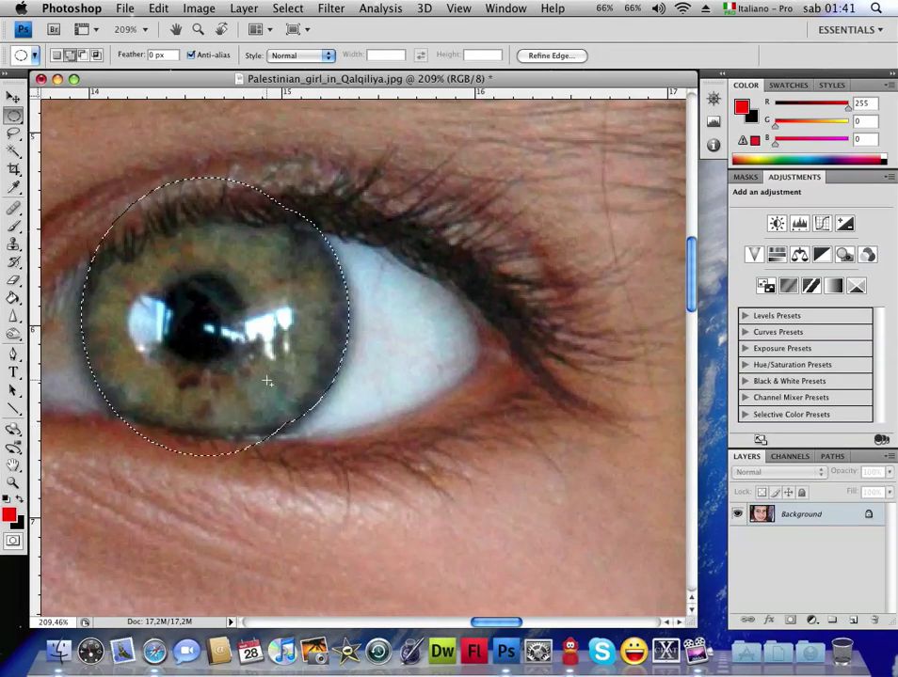
Step: Lasso away the upper lid, lashes and a lower-edge bump from the second iris selection
left_click(14, 132)
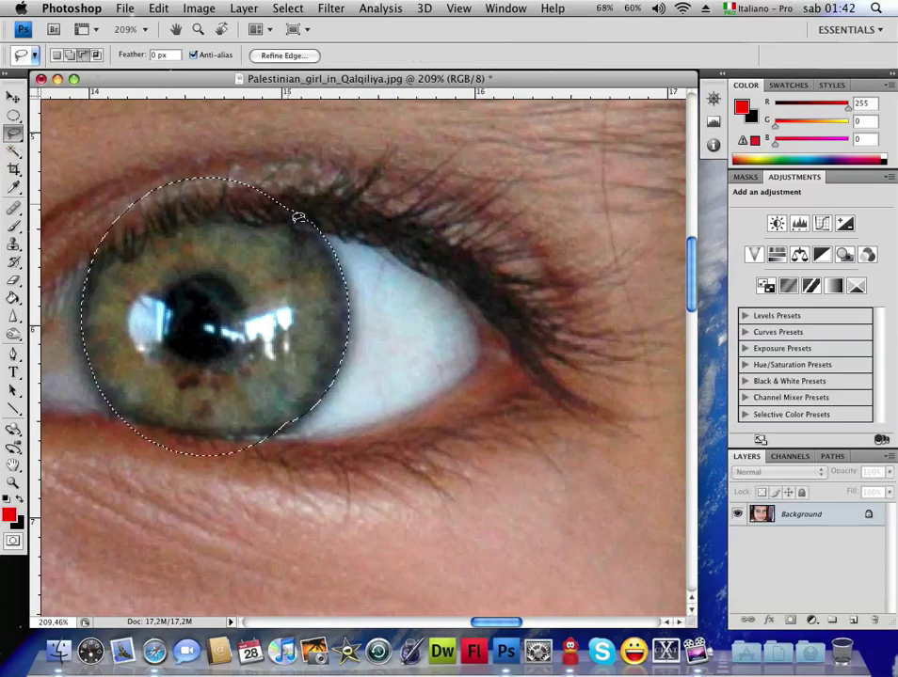
mouse_move(317, 222)
left_mouse_down()
mouse_move(186, 221)
mouse_move(119, 241)
mouse_move(268, 134)
left_mouse_up()
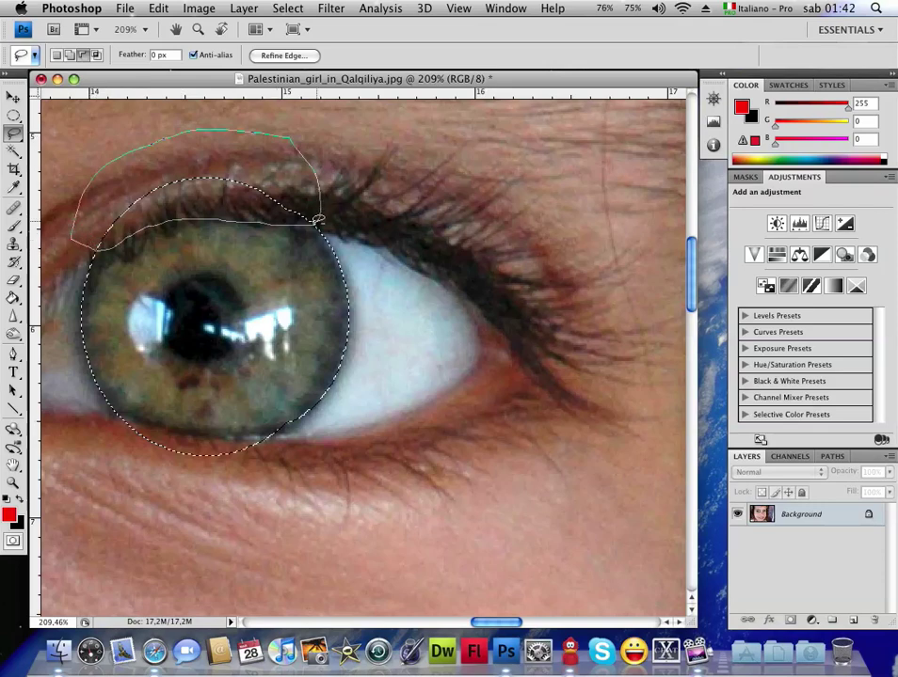
left_click_drag(318, 220, 318, 220)
mouse_move(271, 435)
left_mouse_down()
mouse_move(127, 421)
mouse_move(124, 442)
mouse_move(270, 450)
mouse_move(275, 434)
left_mouse_up()
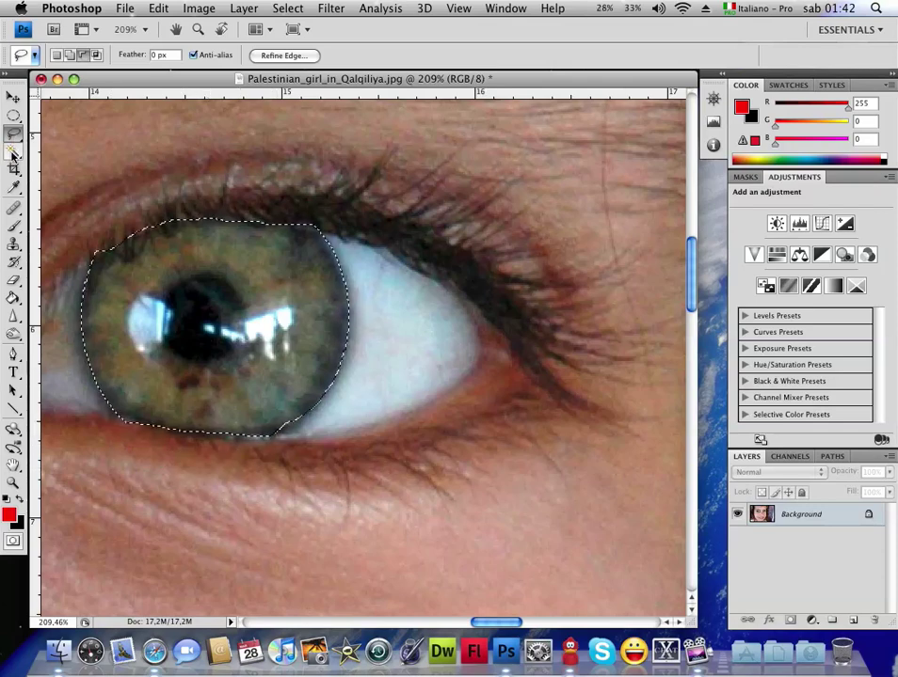
Step: Add the missed sliver at the iris's lower right back into the selection
left_click(66, 54)
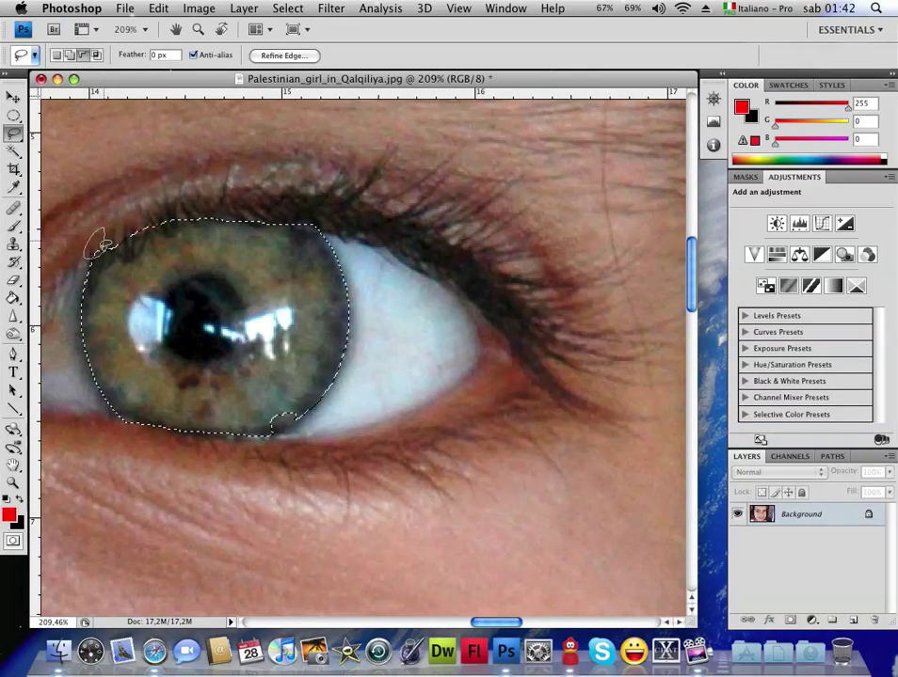
left_click(70, 55)
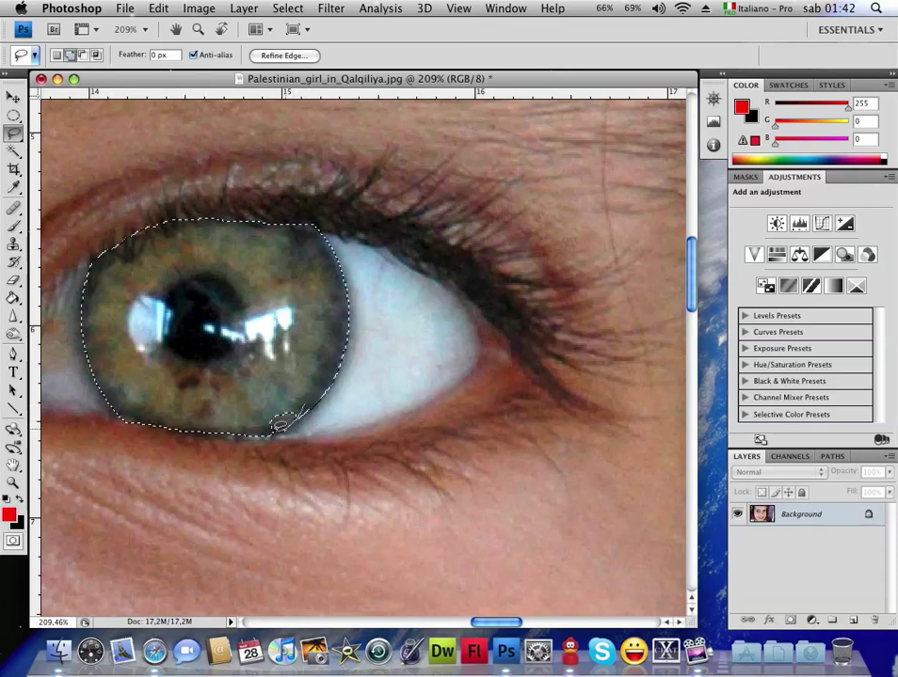
mouse_move(298, 414)
left_mouse_down()
mouse_move(309, 400)
mouse_move(273, 431)
left_mouse_up()
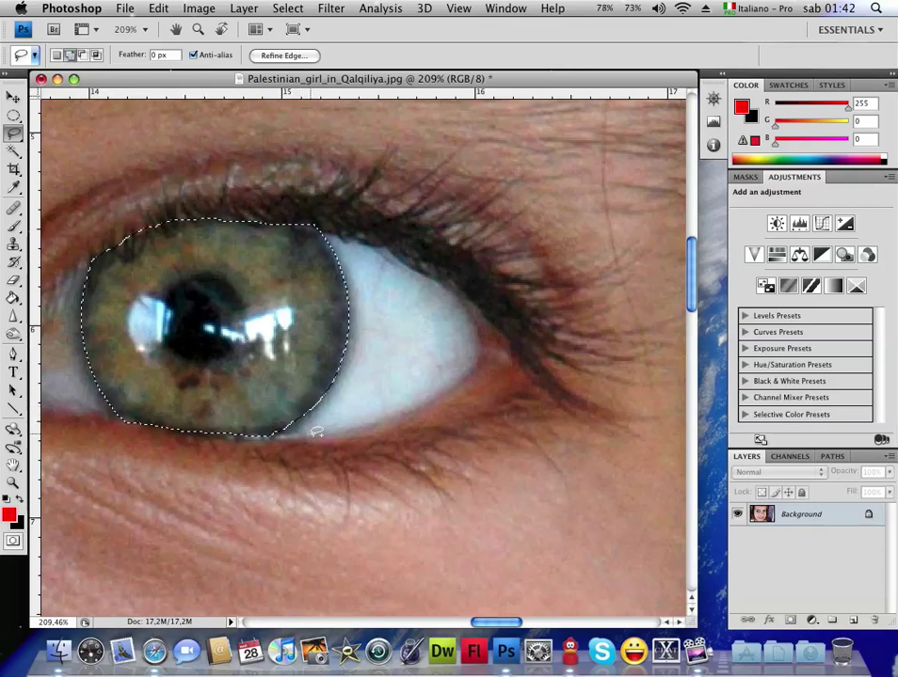
left_click(13, 481)
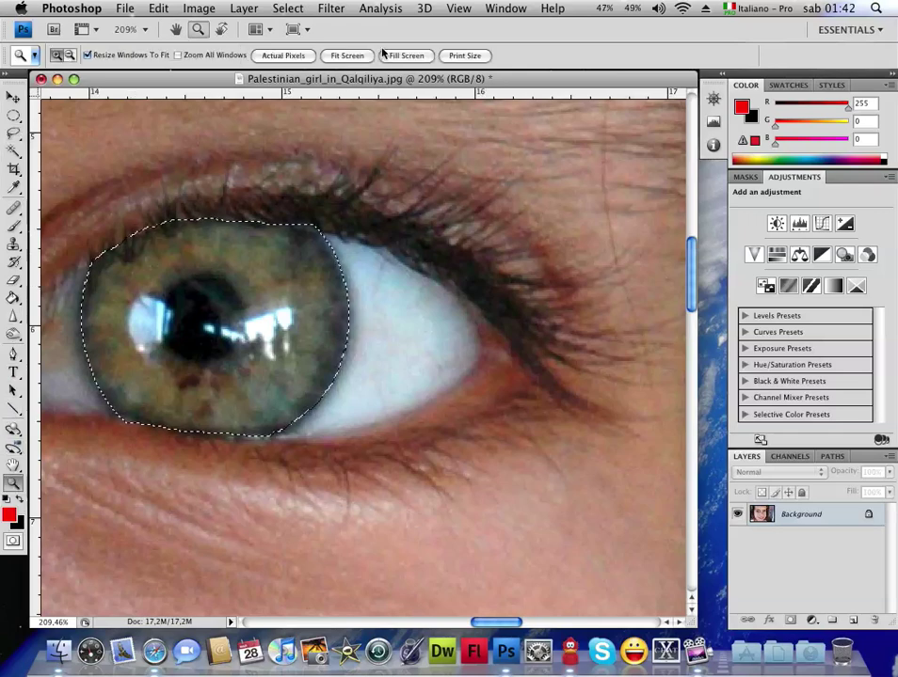
Step: Fit the view and add a Hue/Saturation adjustment layer with Hue -80 and Saturation 0
left_click(346, 56)
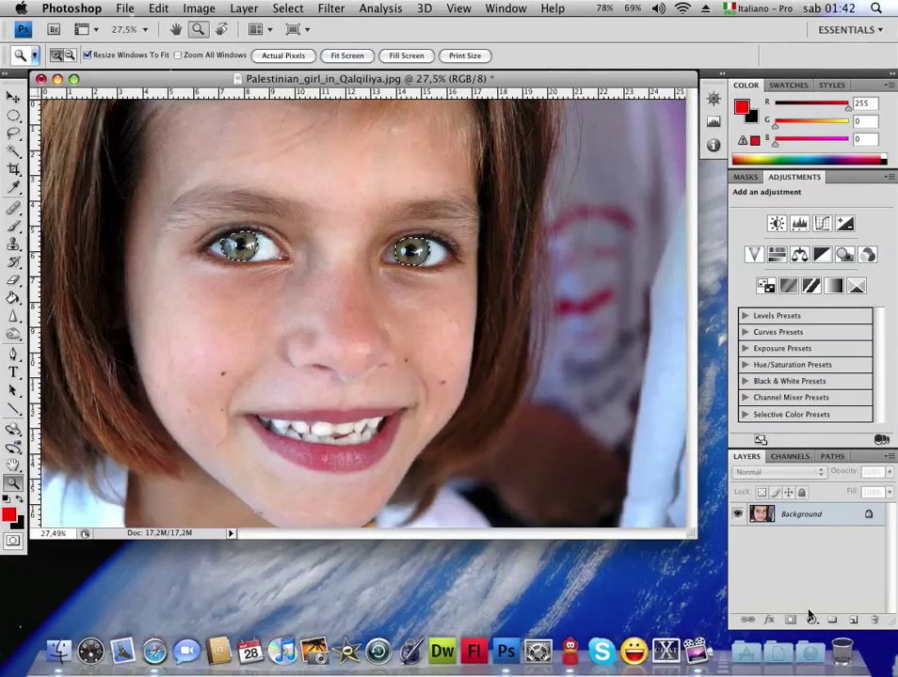
left_click(812, 620)
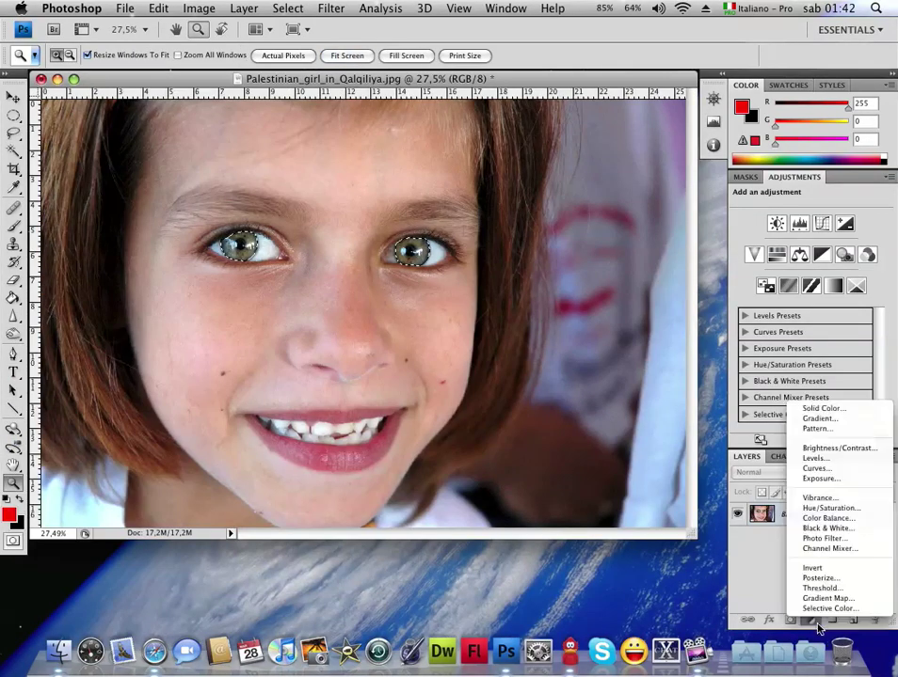
left_click(814, 508)
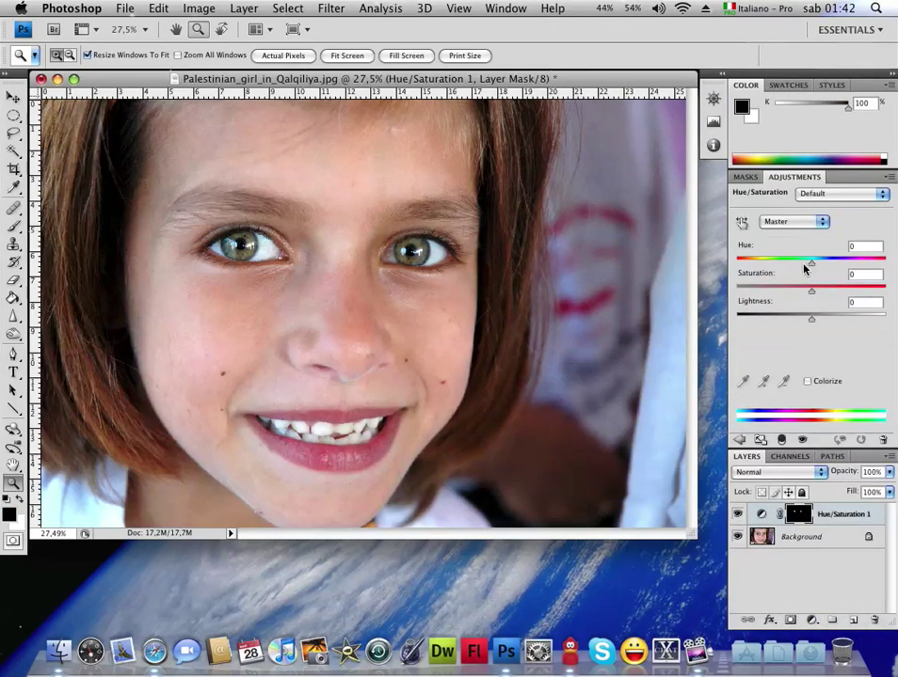
mouse_move(811, 266)
left_mouse_down()
mouse_move(768, 263)
mouse_move(770, 279)
mouse_move(827, 292)
mouse_move(797, 293)
mouse_move(806, 291)
left_mouse_up()
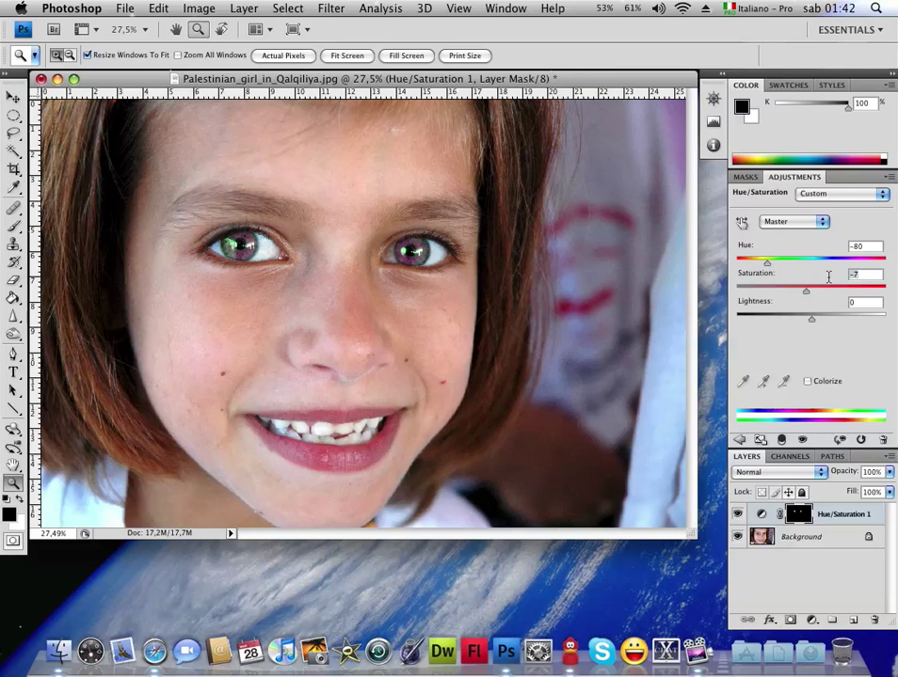
type("0")
key("super+Tab")
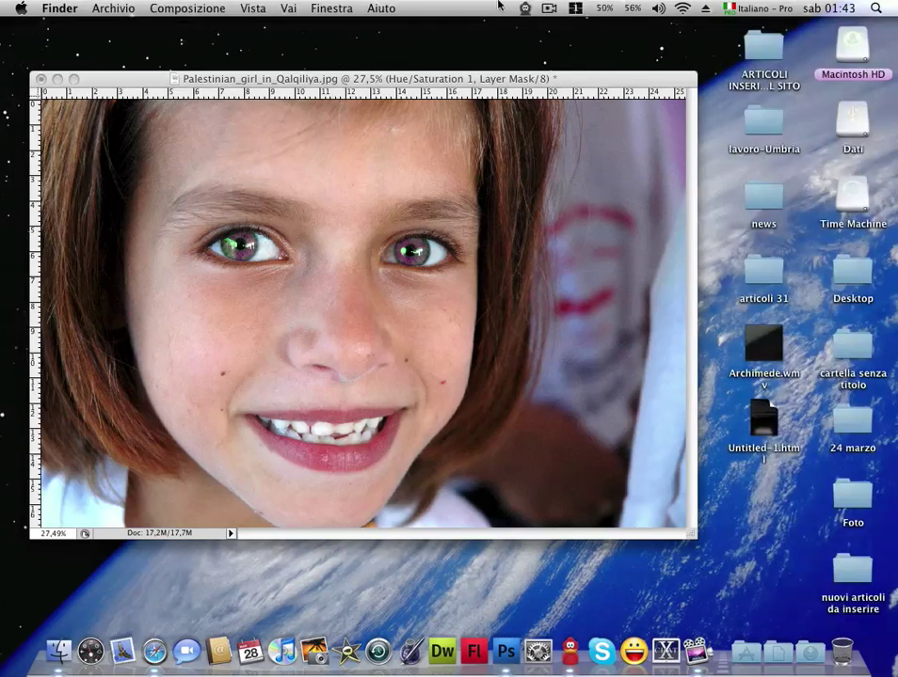